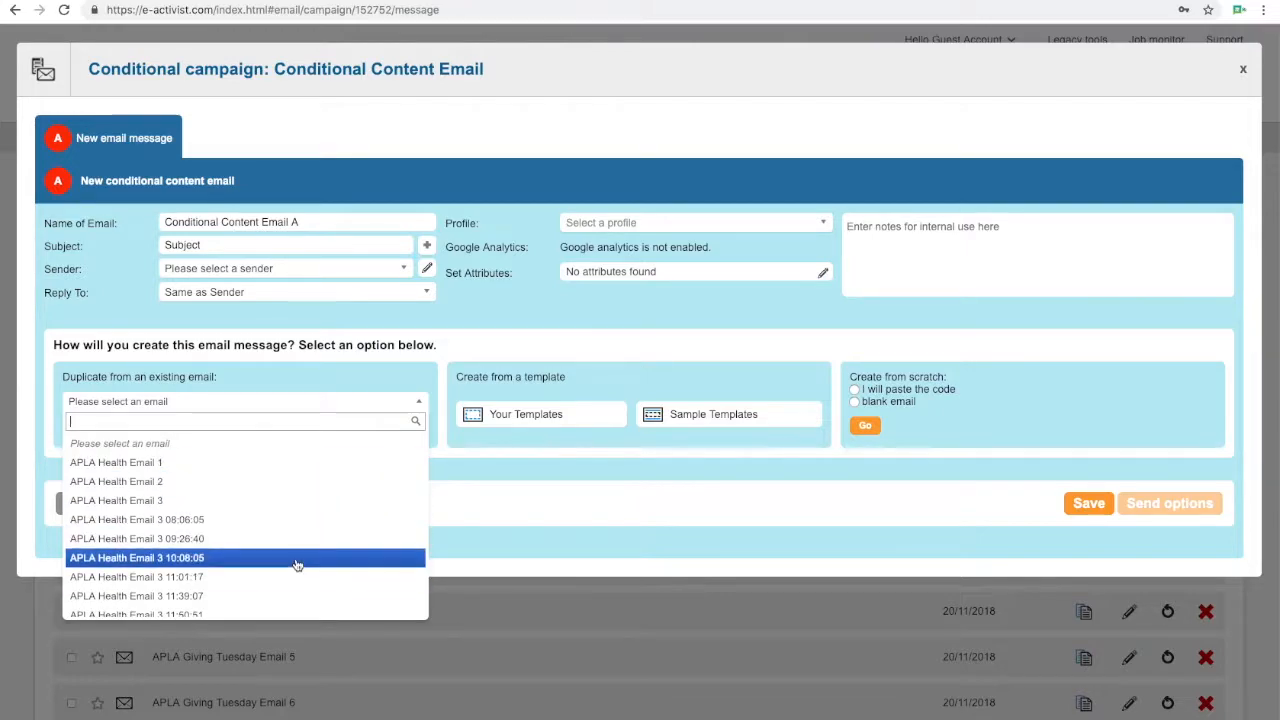
Step: Create Conditional Content Email A by duplicating the existing email Conditional test B, assign it the Major Donors profile, and try to save
left_click(291, 588)
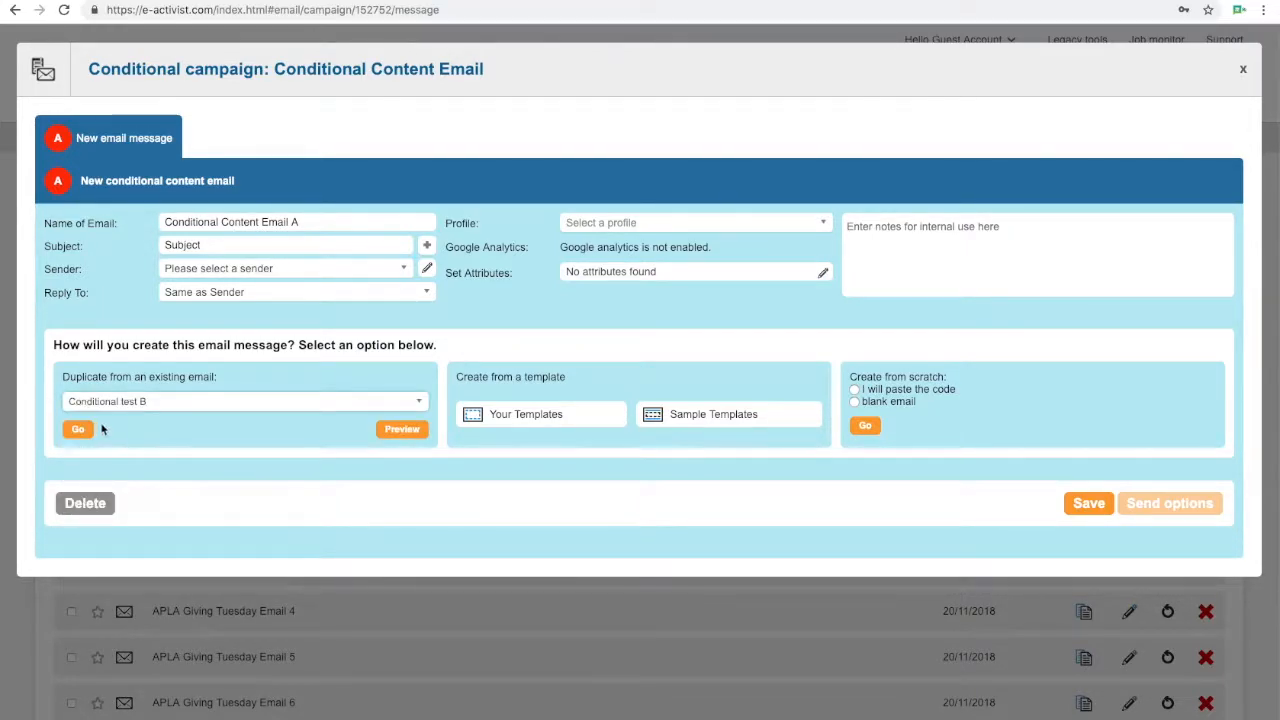
left_click(86, 432)
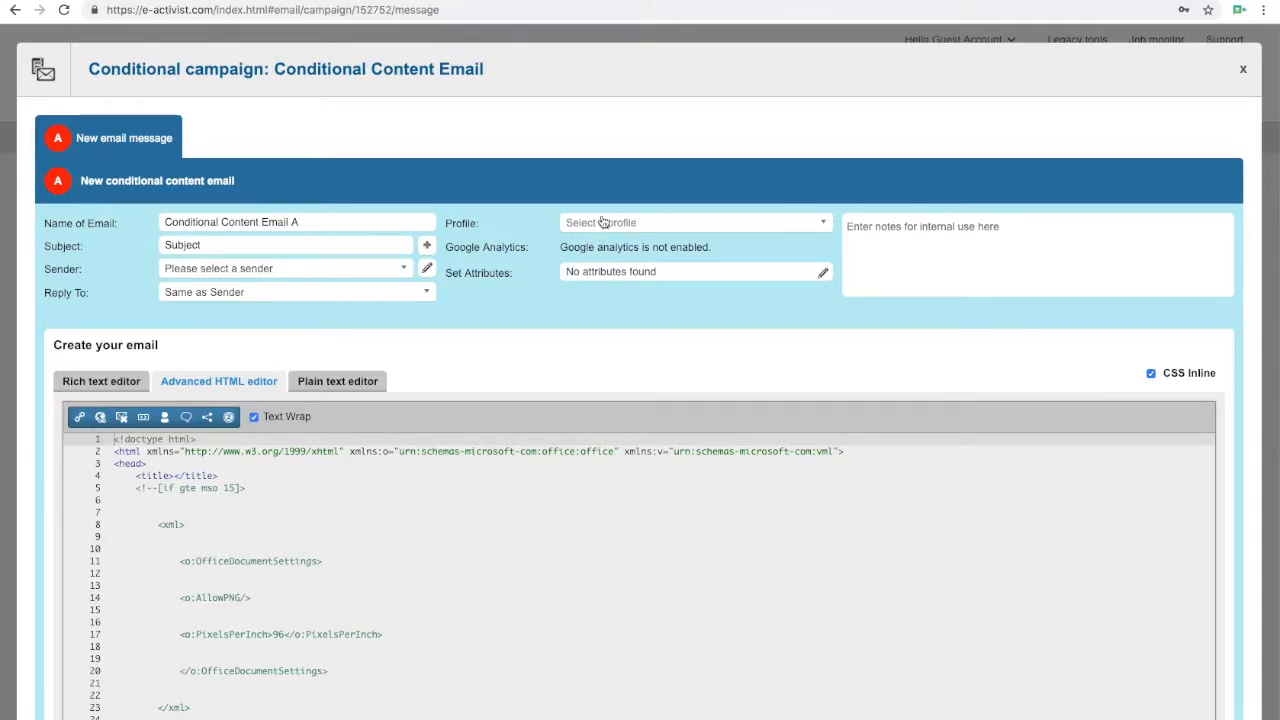
left_click(600, 222)
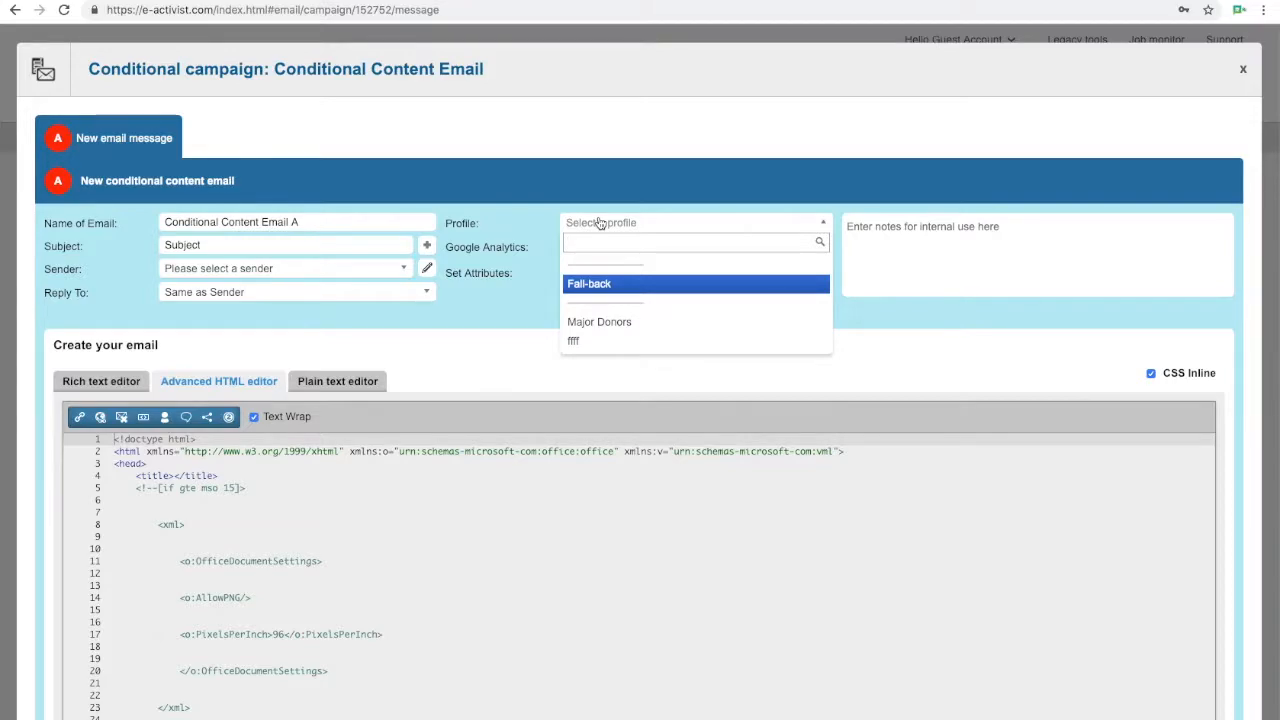
left_click(600, 322)
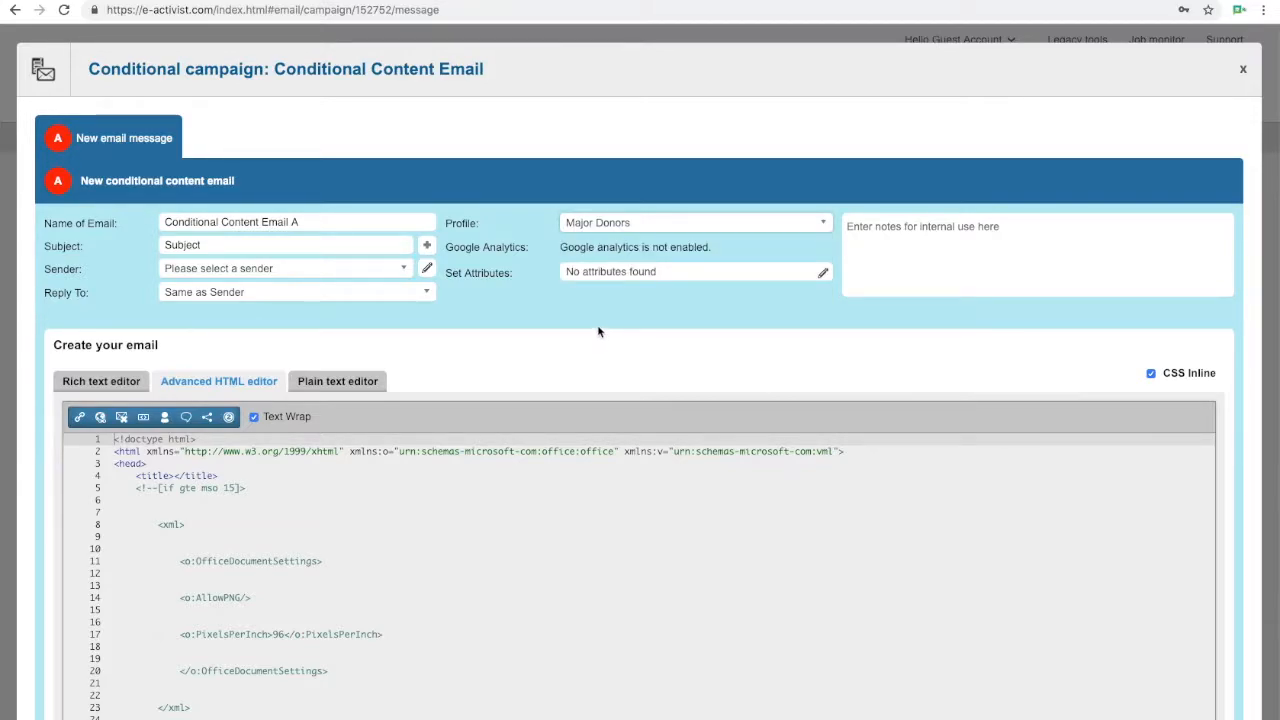
scroll(598, 331, "down", 3)
left_click(1083, 666)
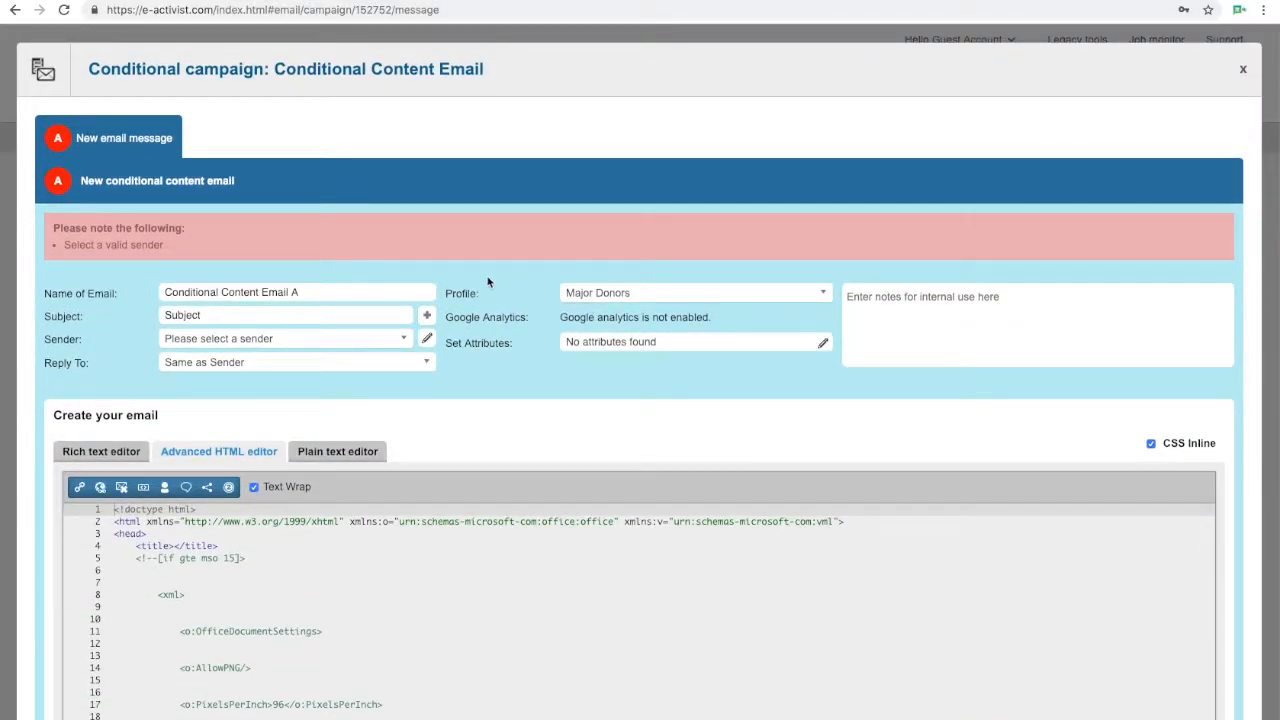
Step: Set both the sender and the reply-to of email A to the weraisetheroots.com sender and save the email
left_click(371, 342)
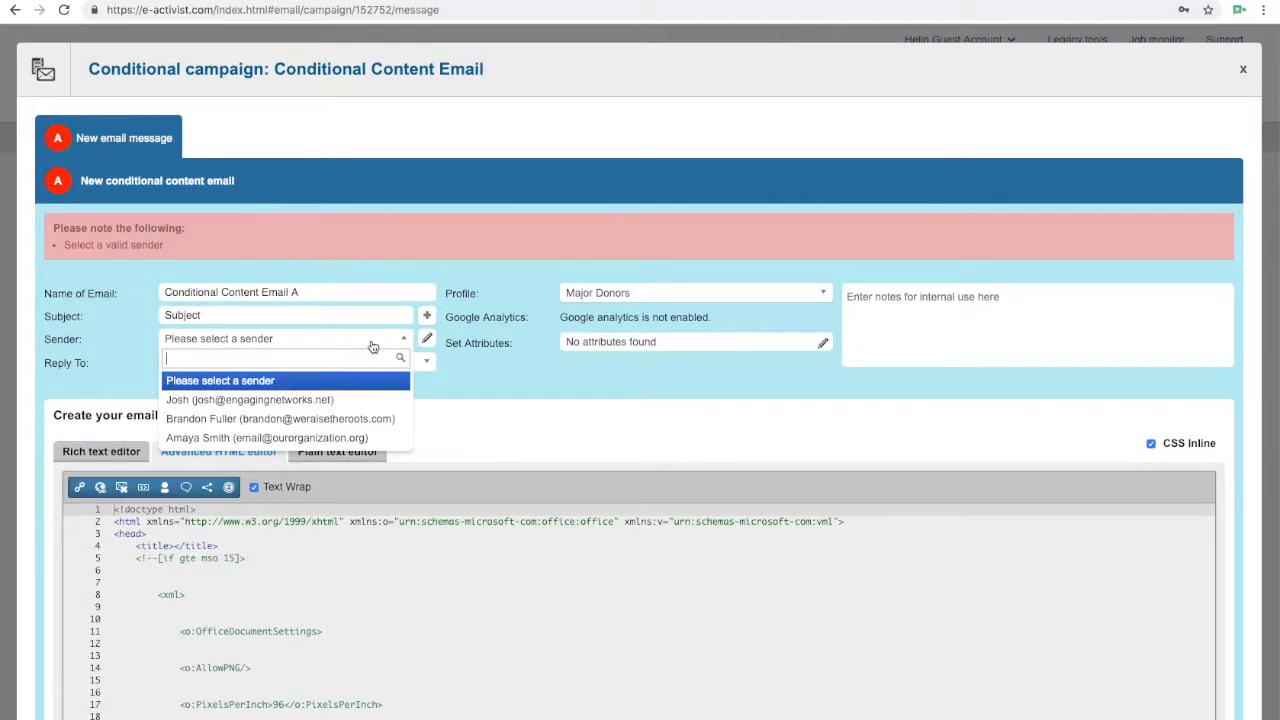
left_click(347, 418)
left_click(340, 367)
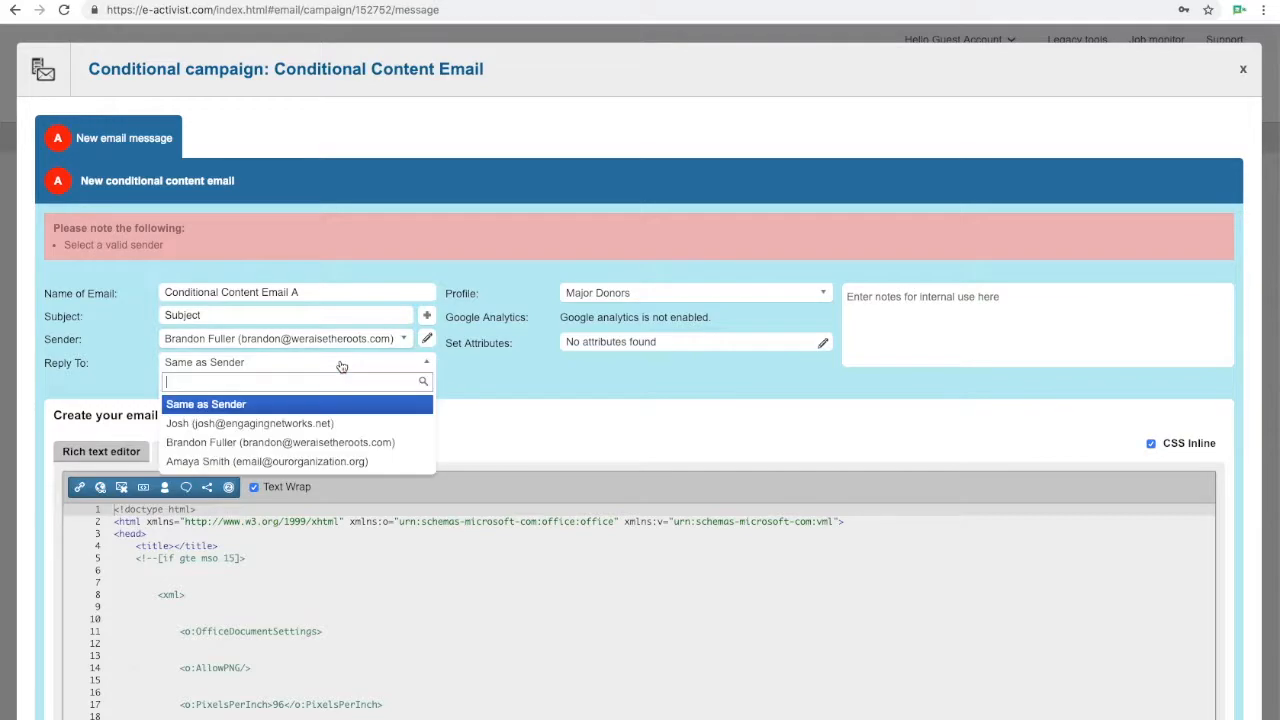
left_click(335, 440)
scroll(683, 376, "down", 5)
left_click(1066, 655)
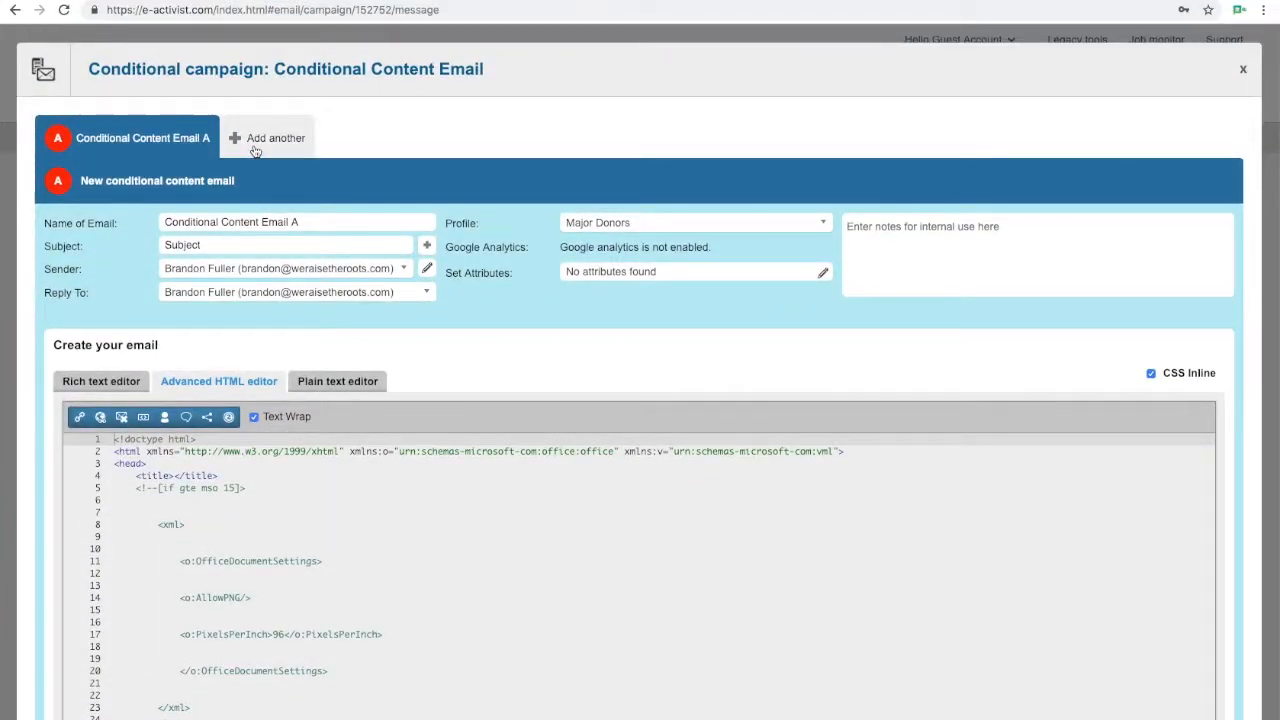
Step: Add a second email message, B, to the conditional campaign and assign it the Fall-back profile
left_click(255, 145)
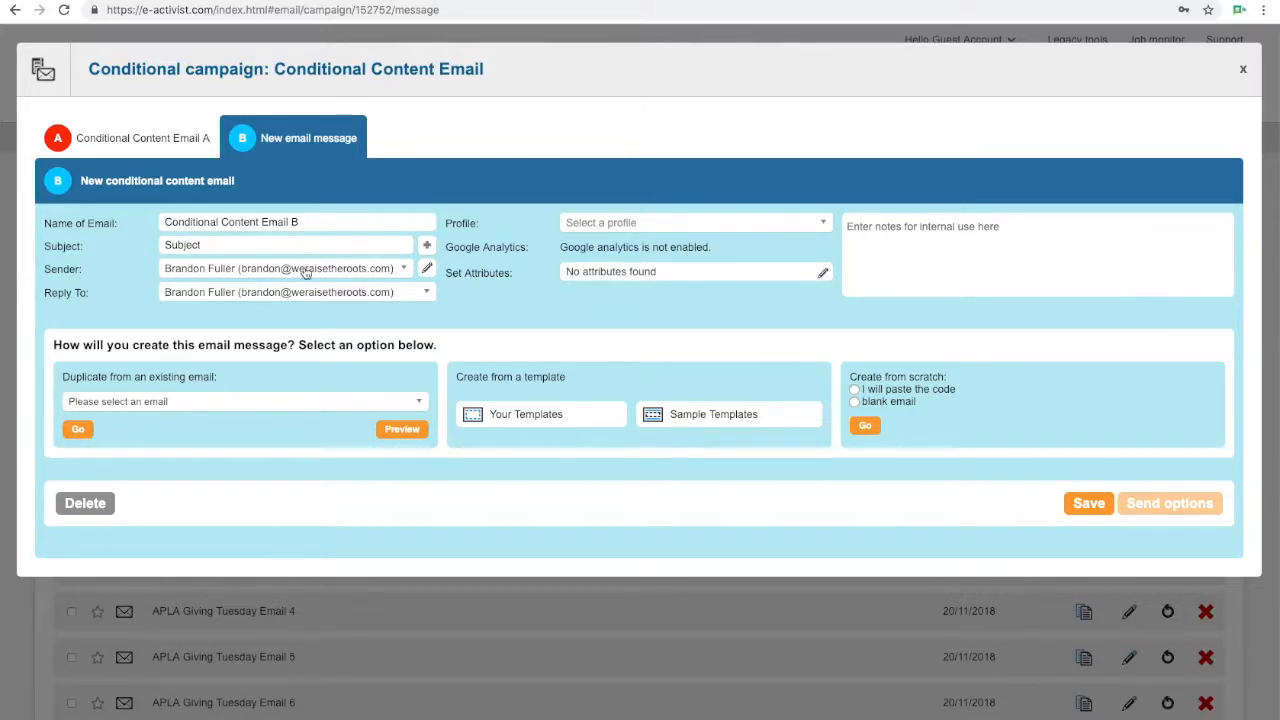
left_click(619, 229)
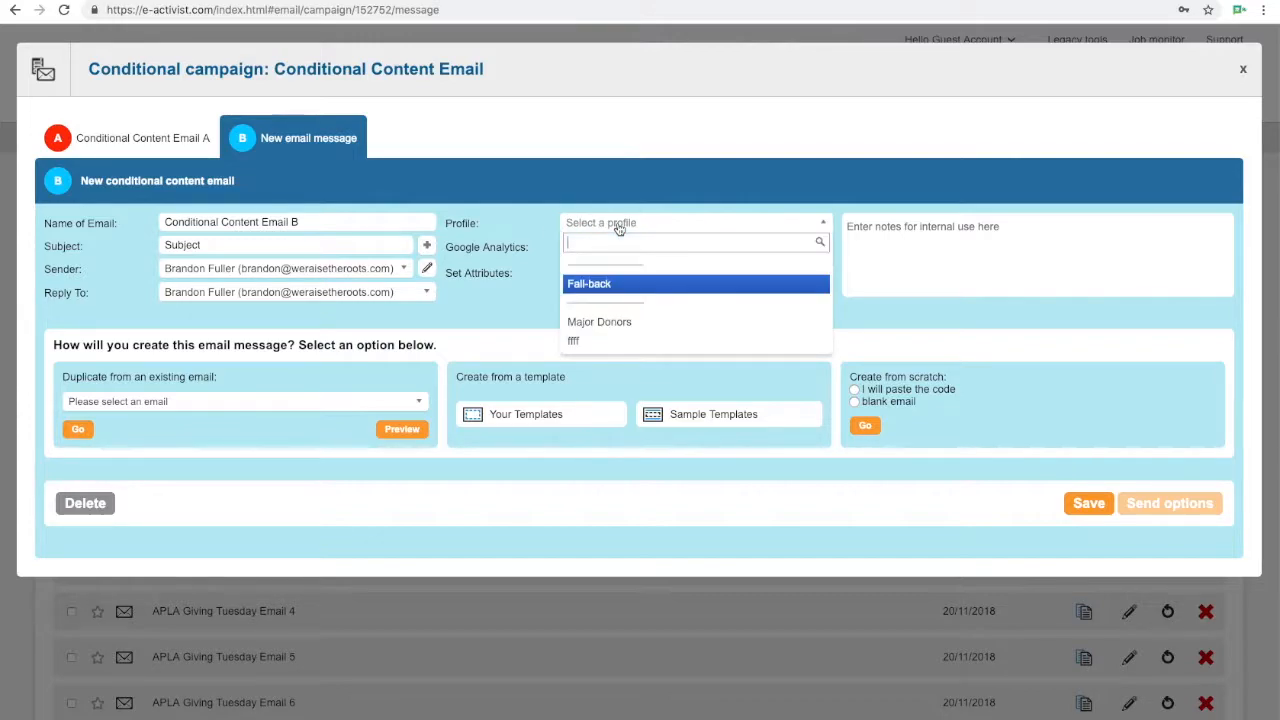
left_click(593, 288)
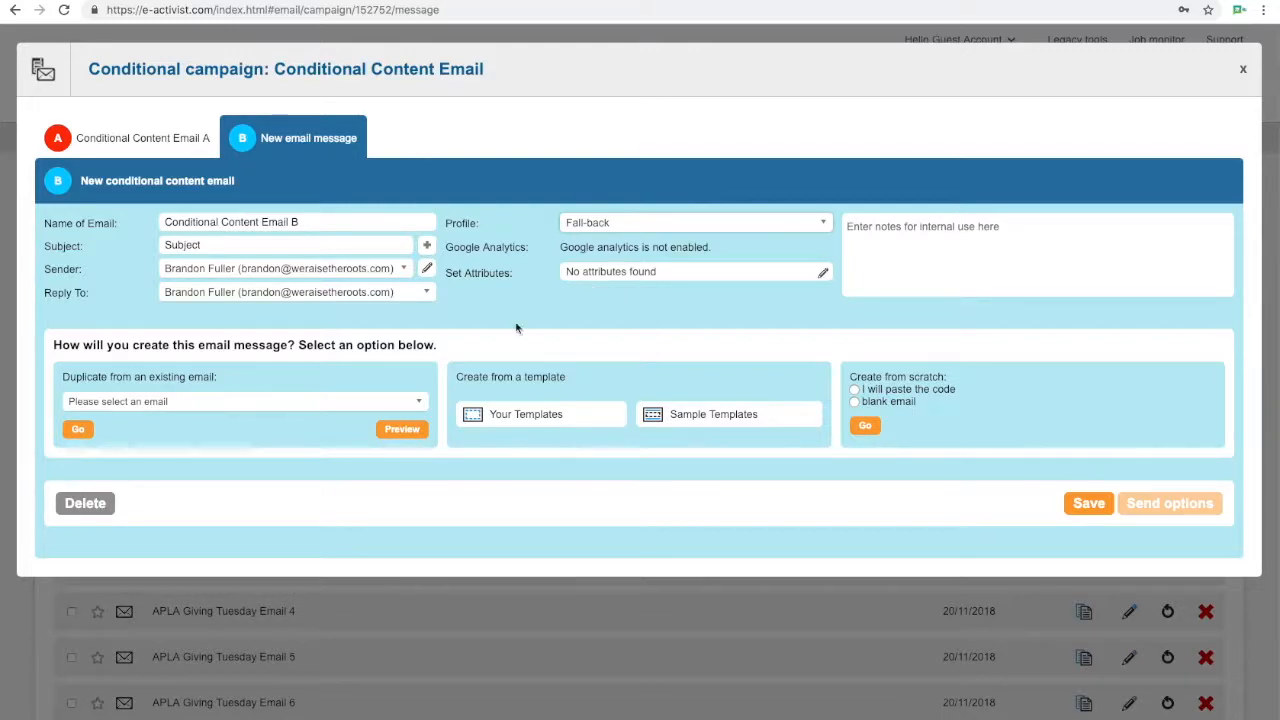
Step: Fill email B by duplicating the existing Conditional Content Email A and save it
left_click(366, 403)
left_click(346, 483)
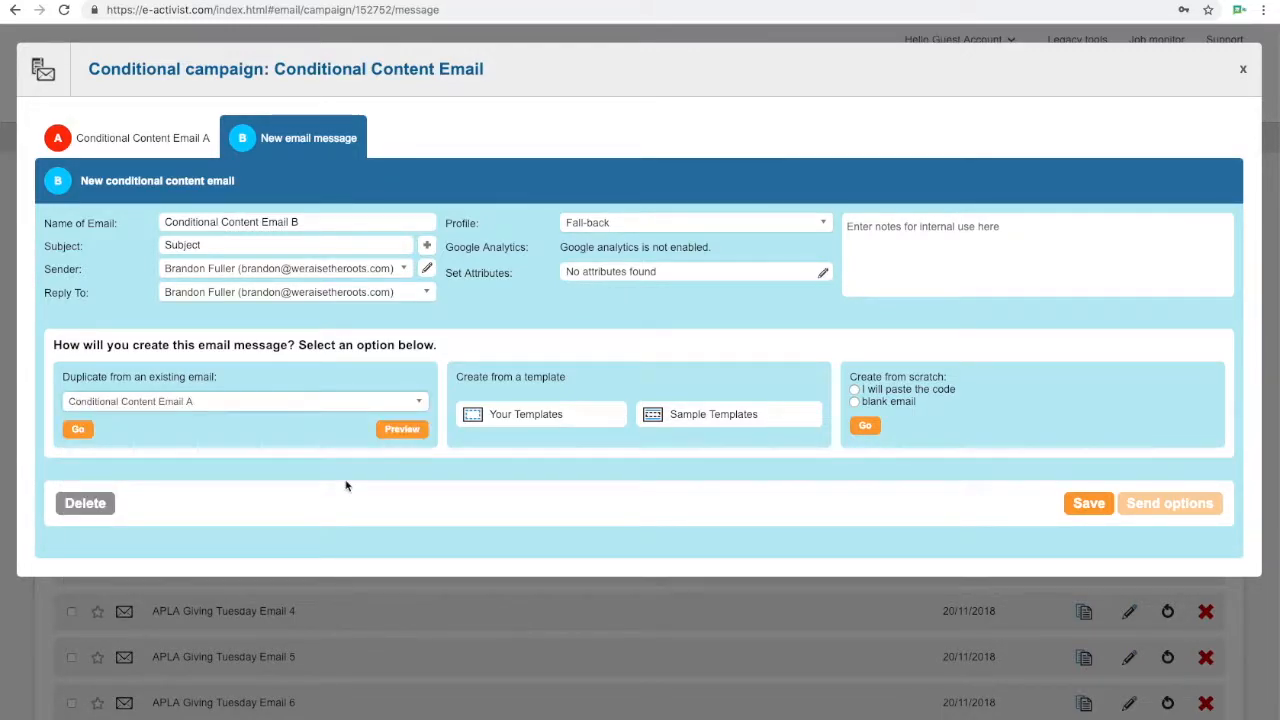
left_click(80, 429)
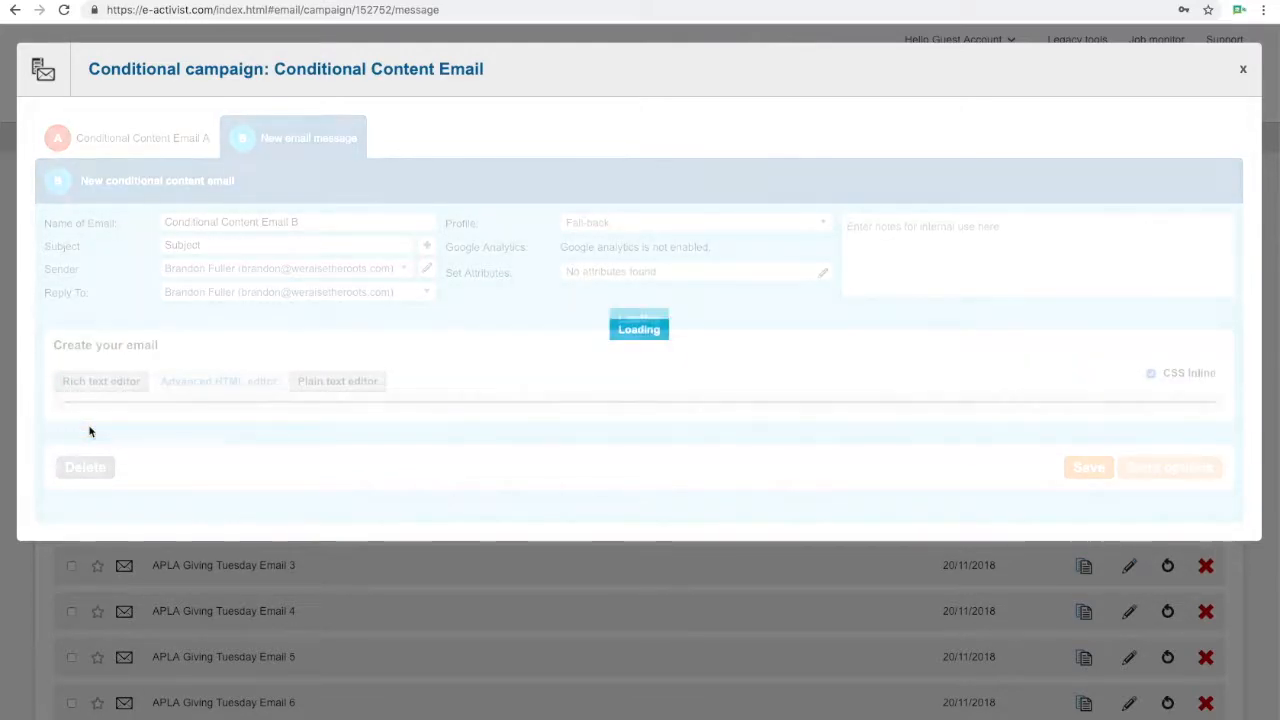
scroll(612, 289, "down", 2)
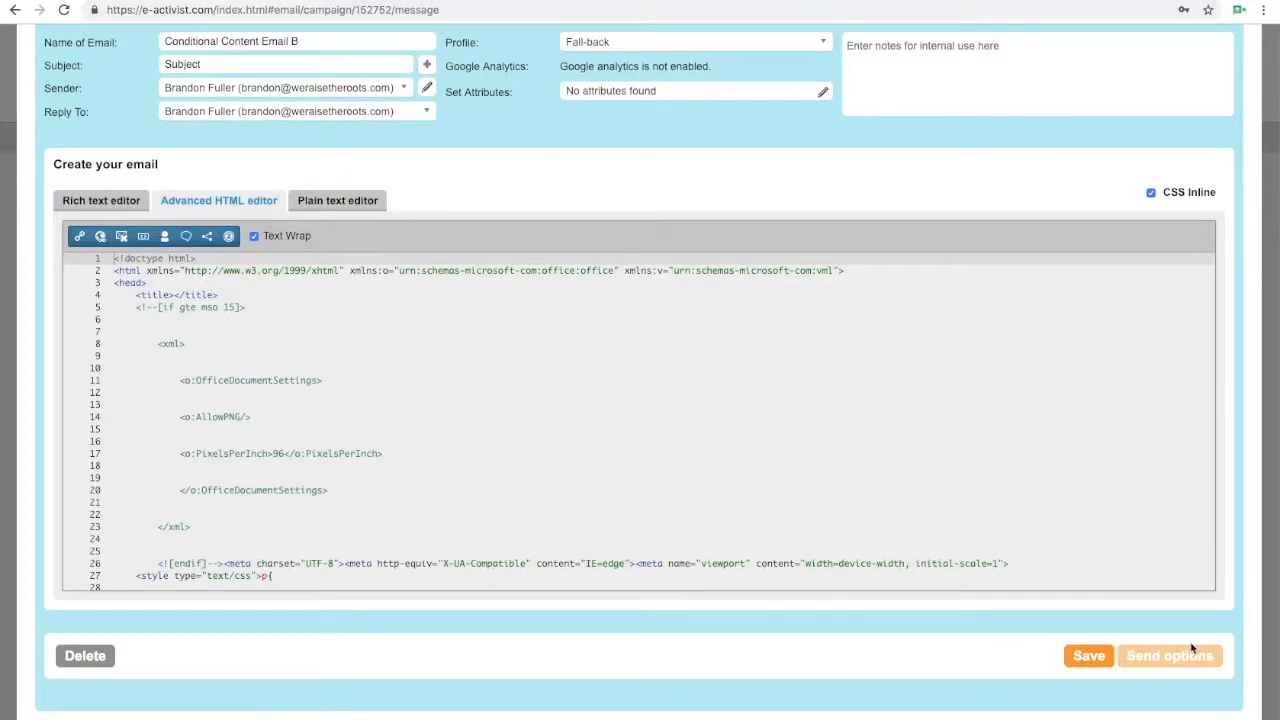
left_click(1088, 655)
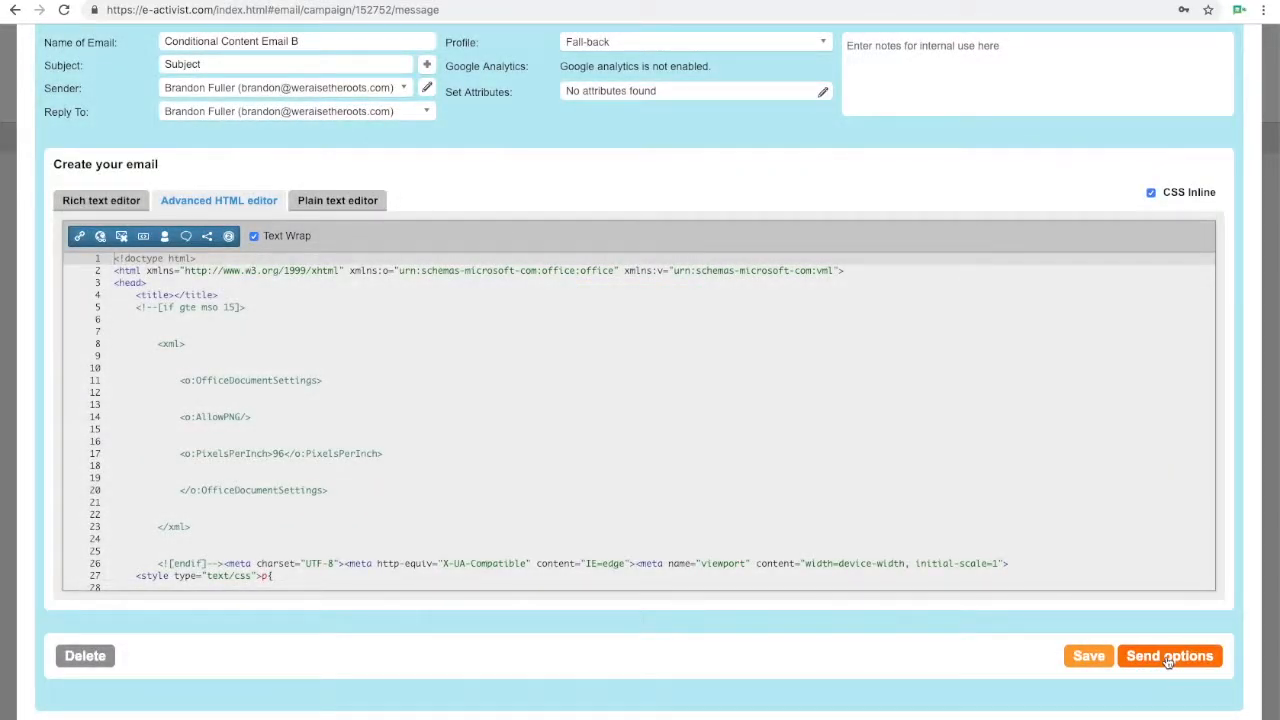
Step: Open the campaign's send options and try moving Conditional Content Email A within the sending priority order
left_click(1168, 657)
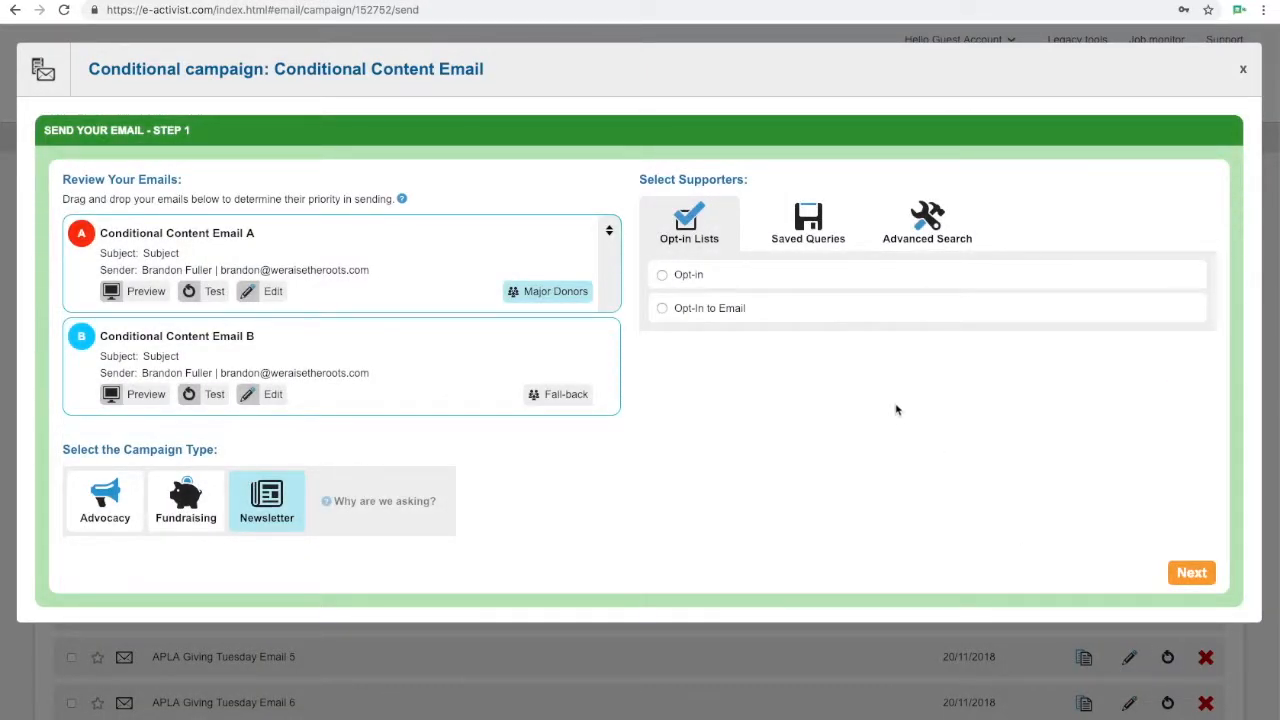
triple_click(585, 358)
mouse_move(609, 231)
left_mouse_down()
mouse_move(606, 394)
mouse_move(610, 225)
mouse_move(613, 254)
left_mouse_up()
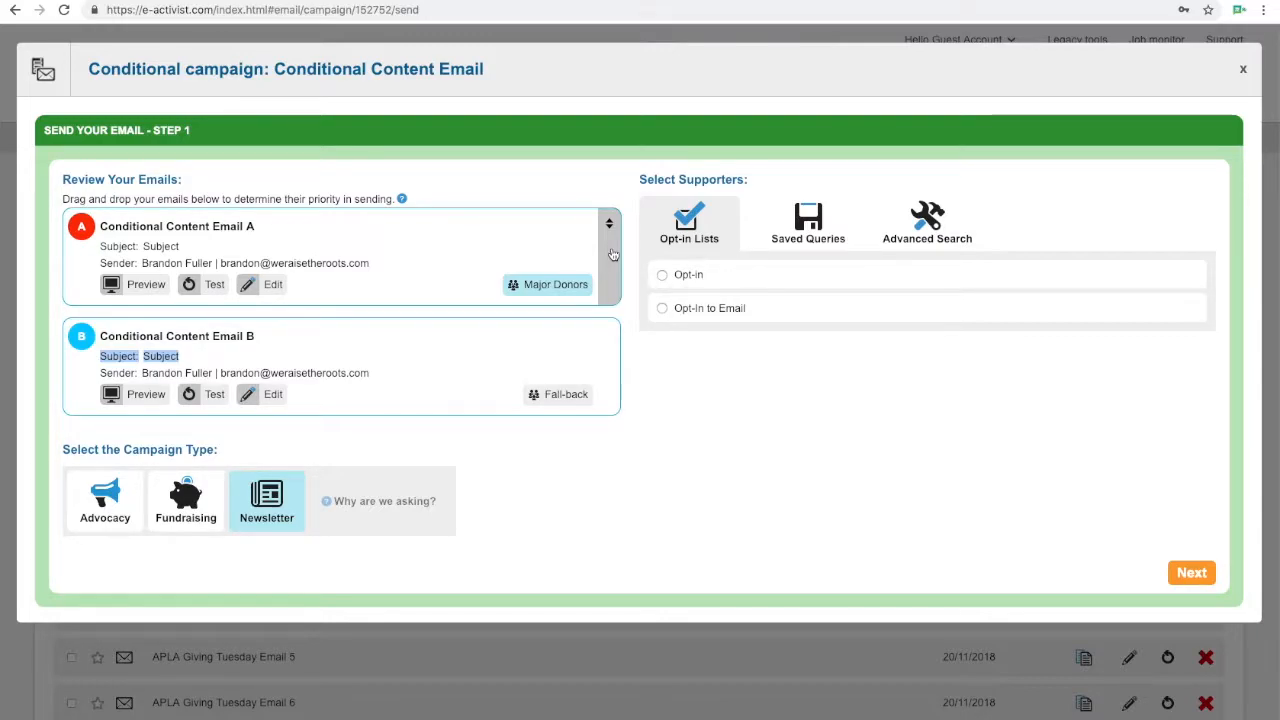
left_click_drag(613, 254, 613, 254)
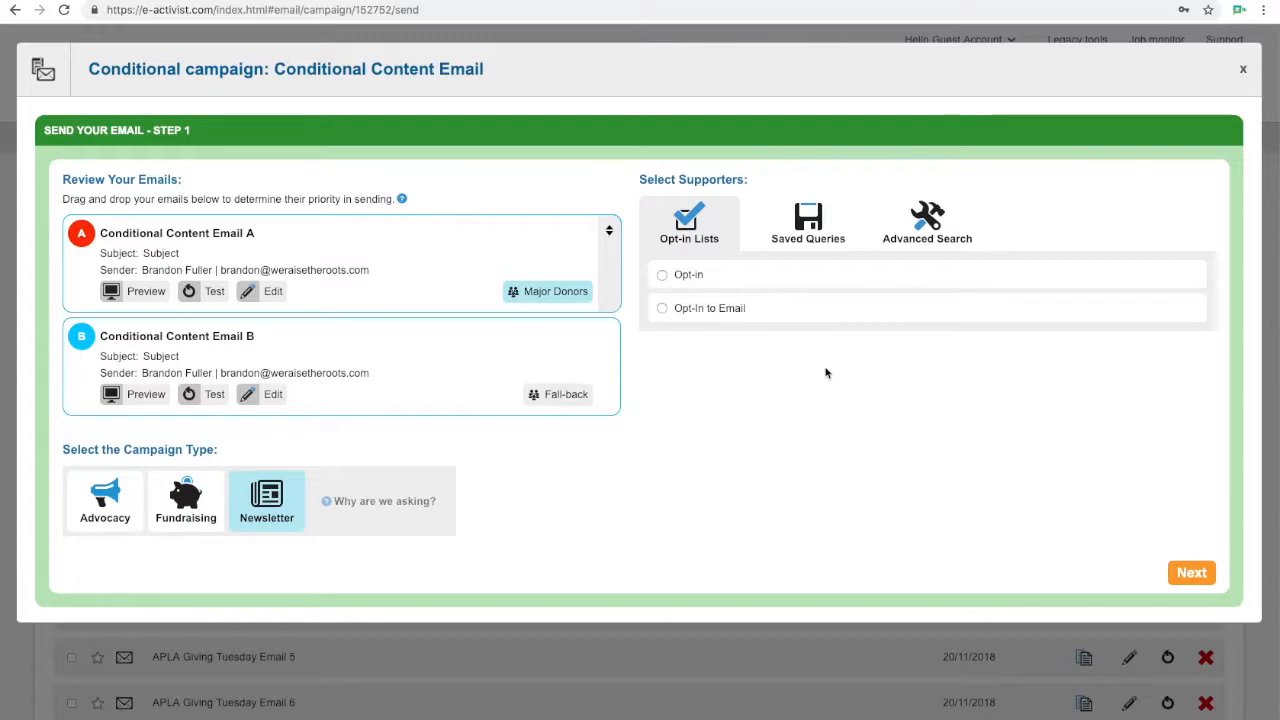
Step: Close the email campaign and open Donation Page Version A from the pages list for editing
left_click(1243, 69)
left_click(895, 89)
left_click(886, 137)
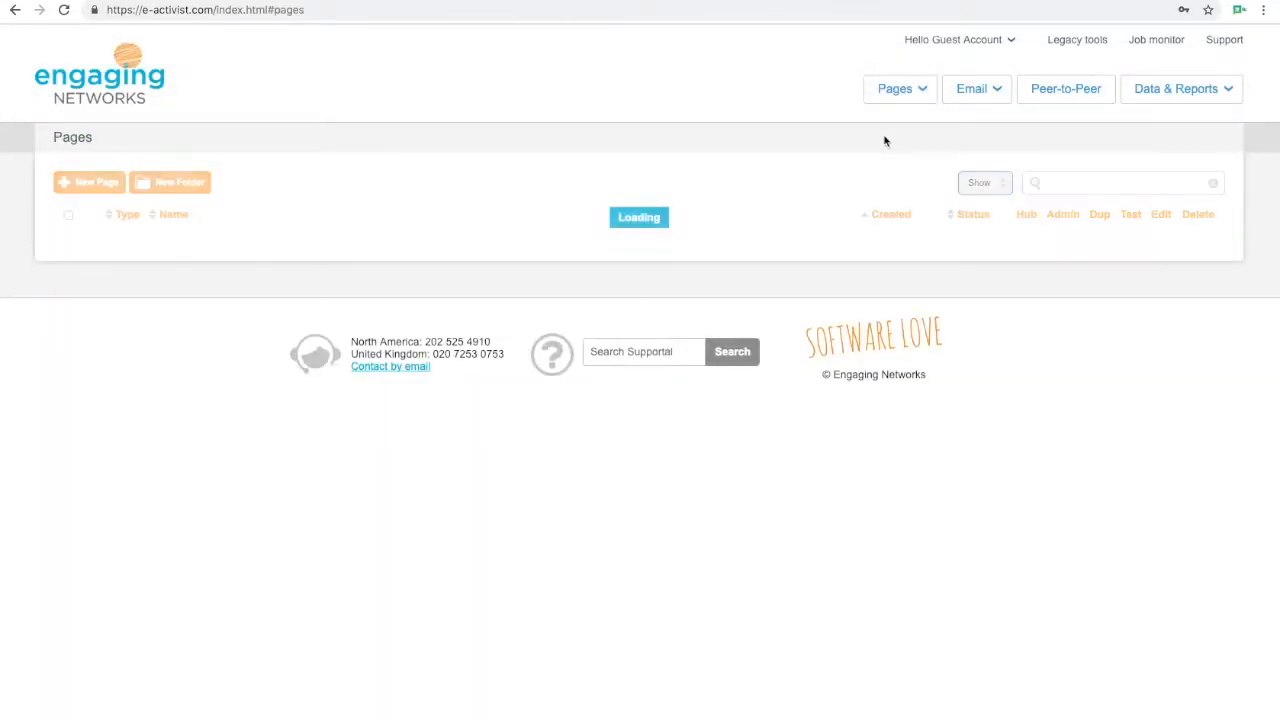
scroll(463, 274, "down", 3)
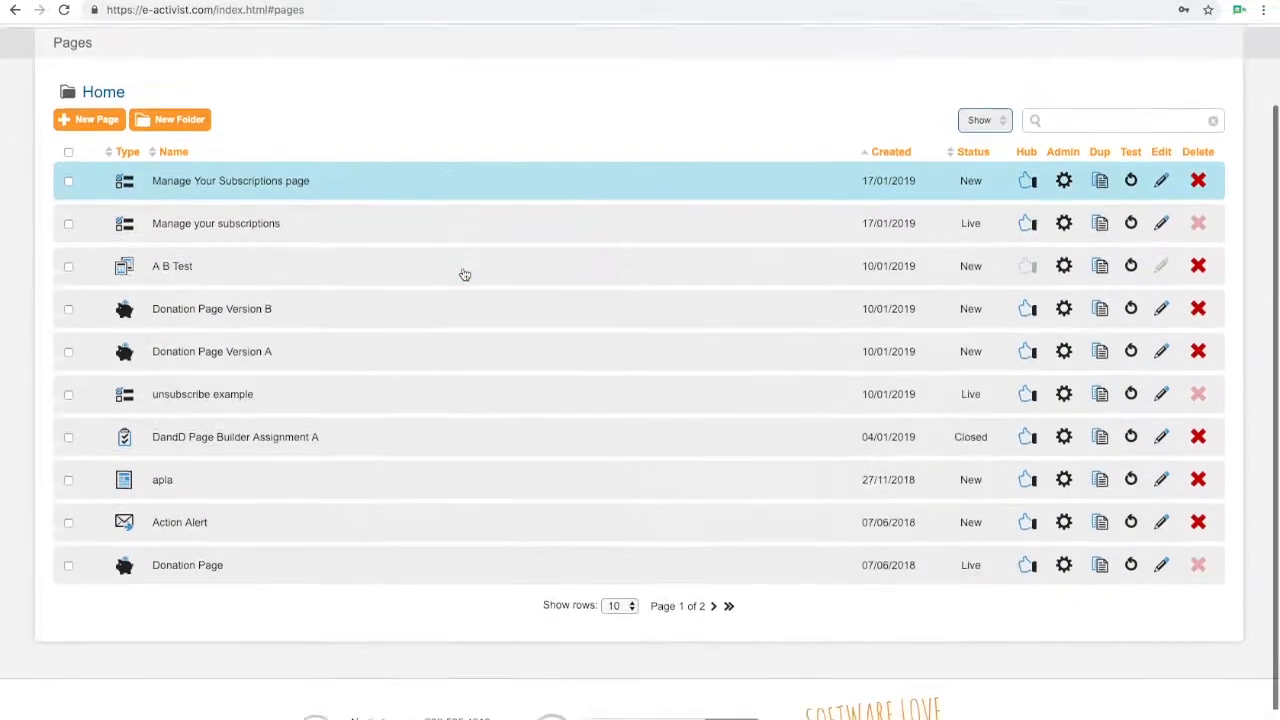
left_click(303, 307)
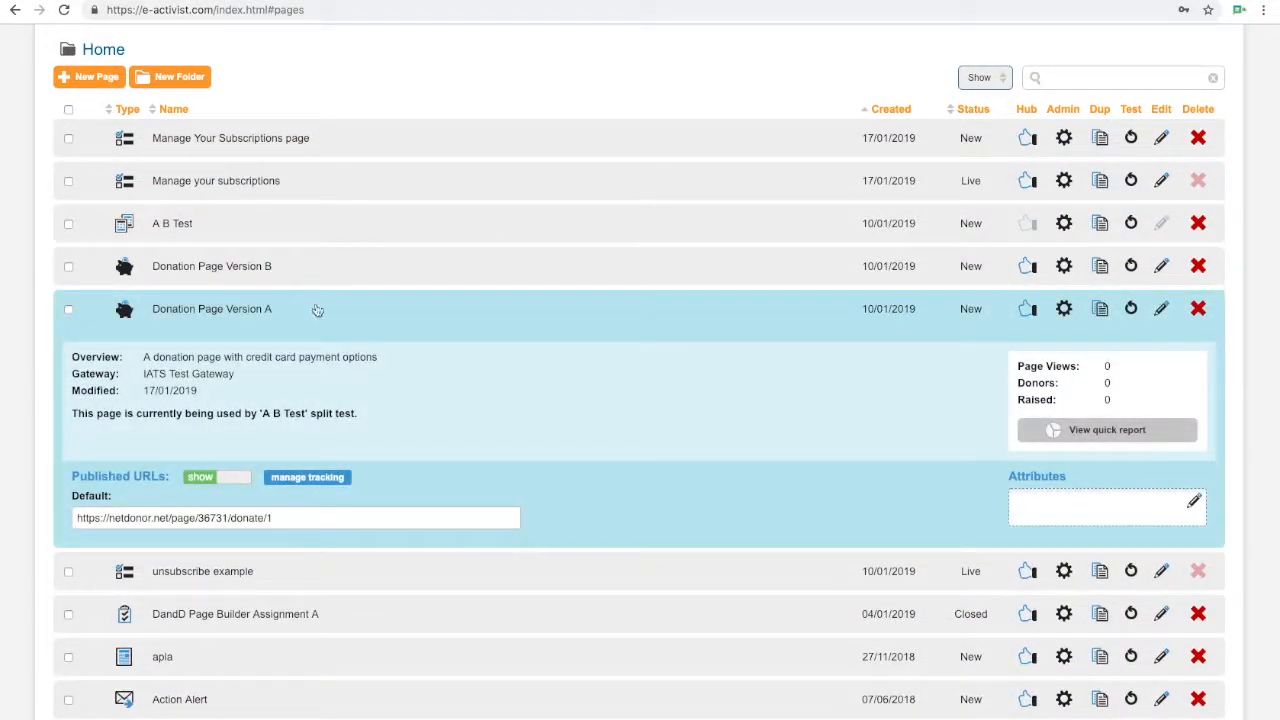
left_click(1158, 314)
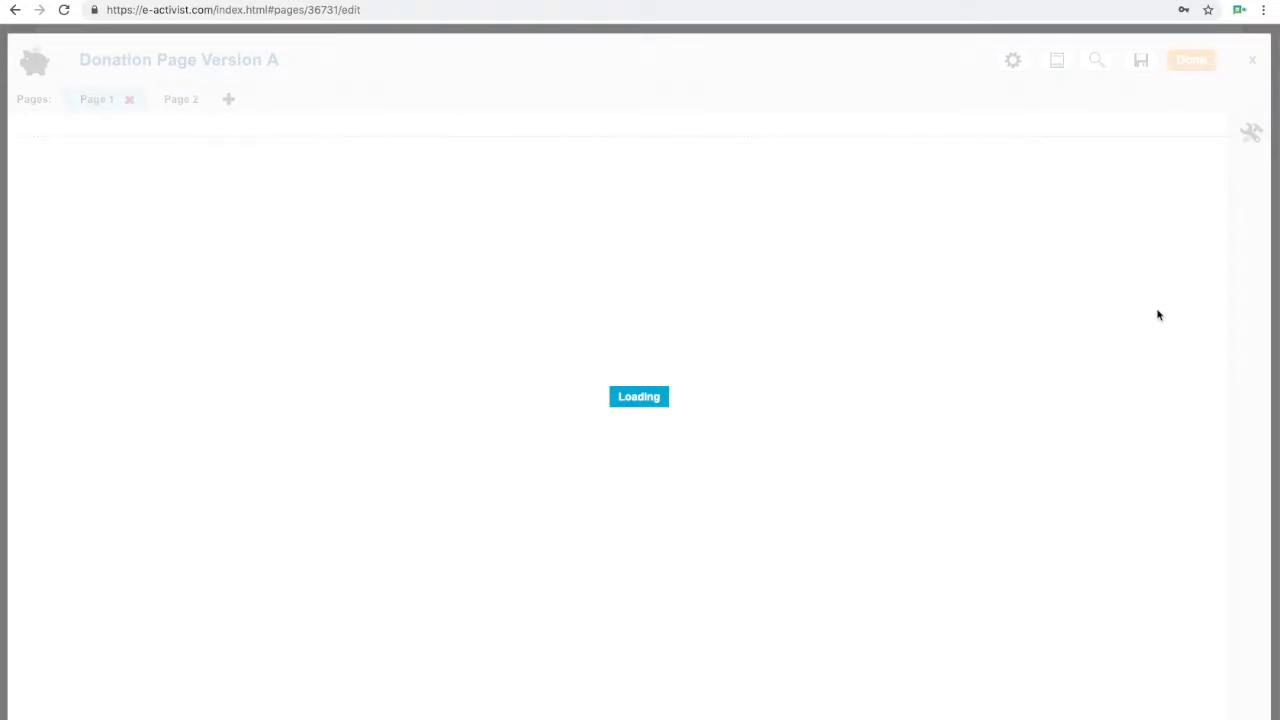
Step: Add the Major Donors profile to the donation page's conditional content and save the profile list
mouse_move(1254, 181)
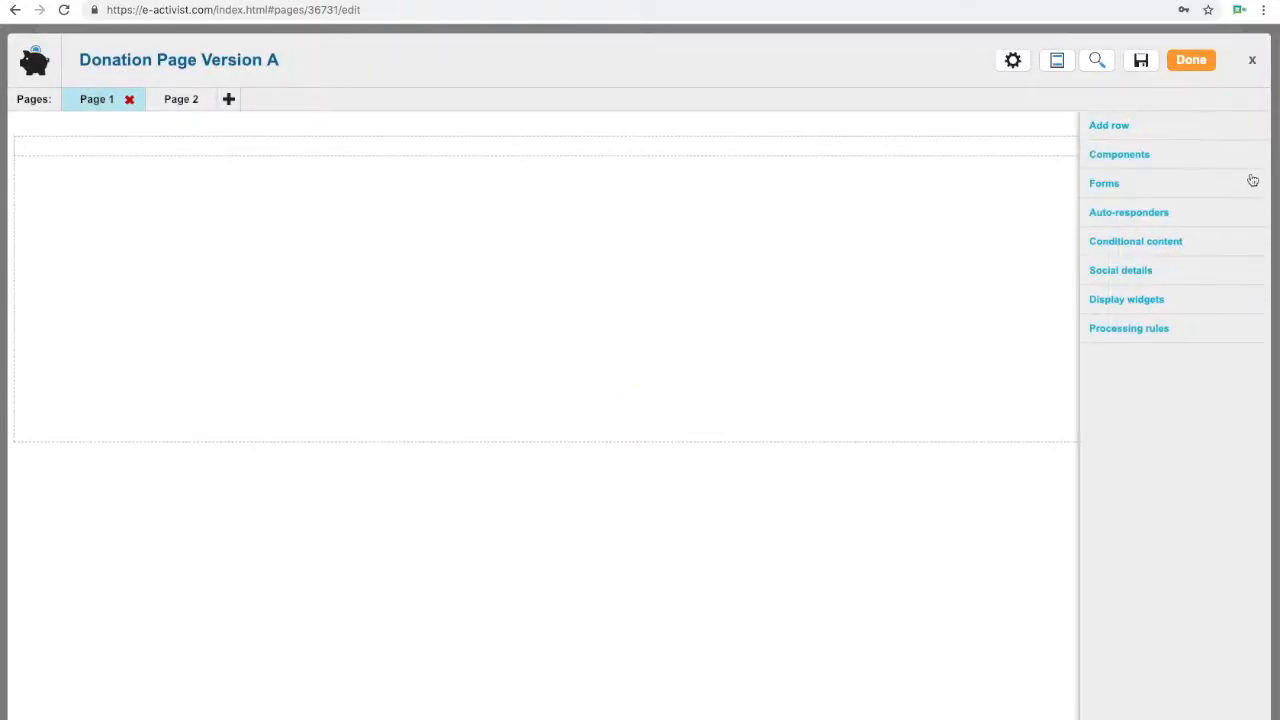
left_click(1170, 251)
left_click(1123, 268)
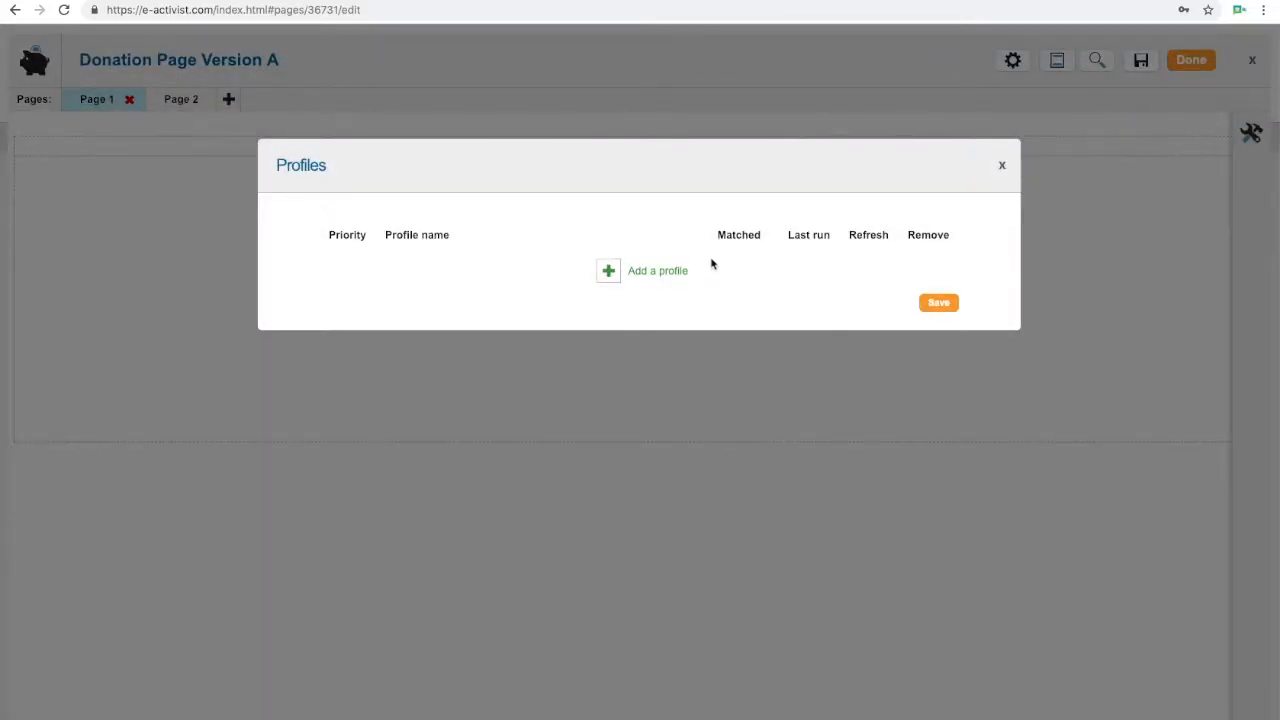
left_click(607, 271)
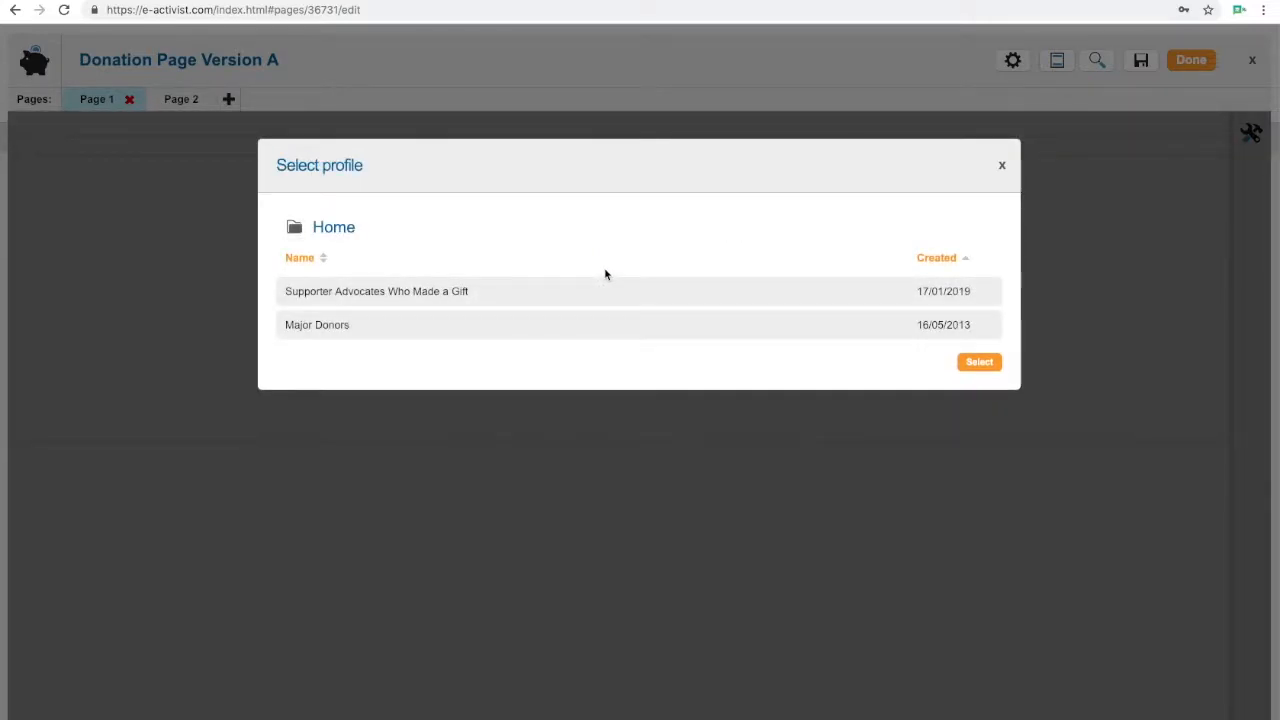
left_click(585, 326)
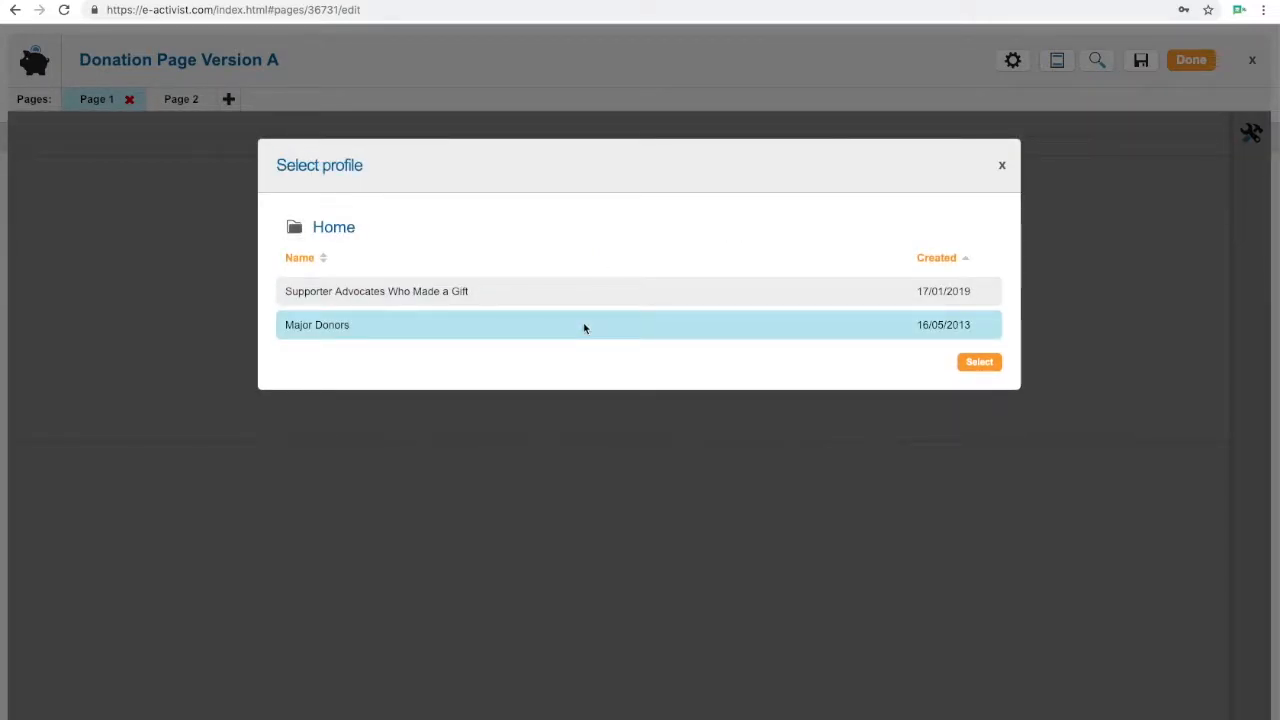
left_click(978, 364)
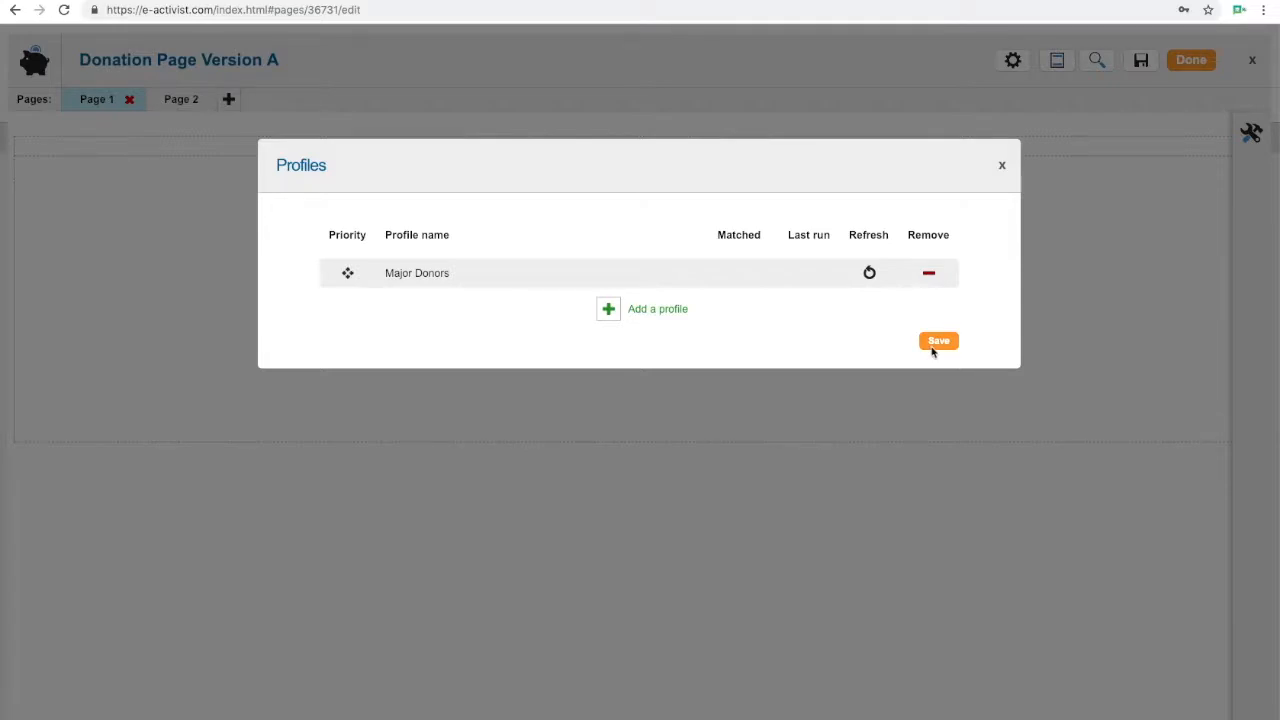
left_click(930, 346)
Step: Add a new form block to the top row of page 1 of the donation page
mouse_move(1252, 179)
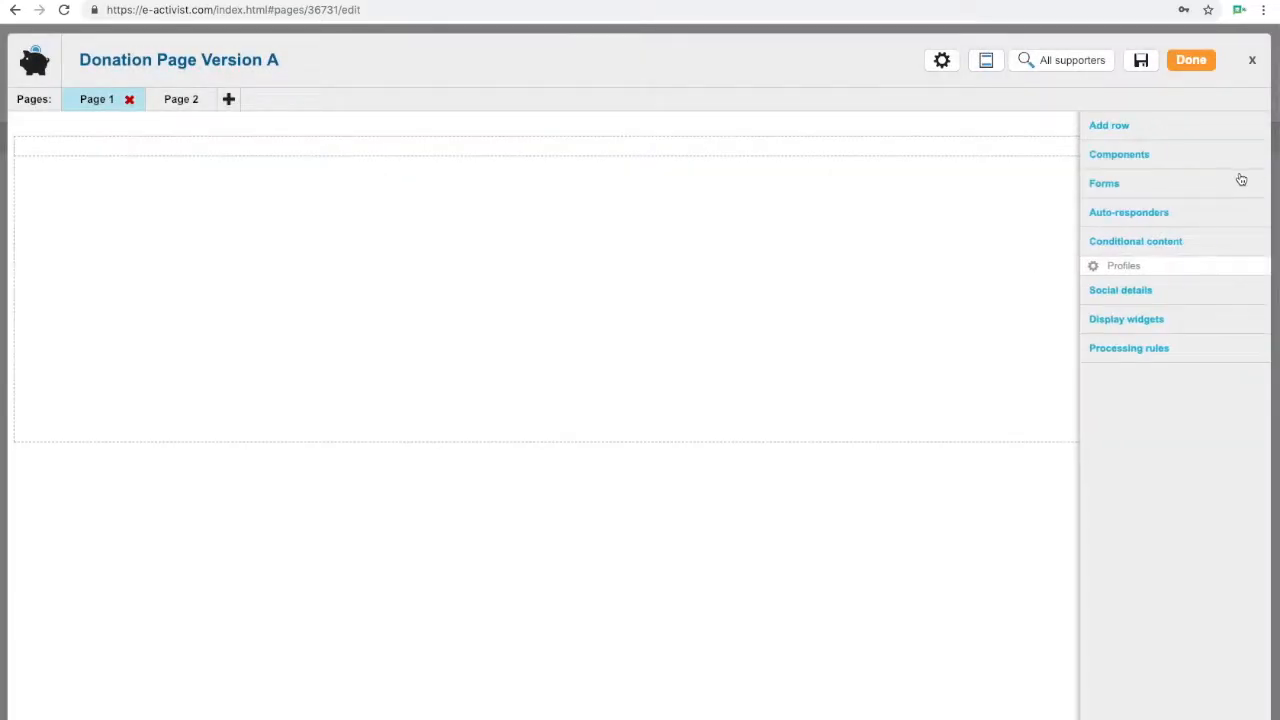
left_click(1140, 185)
left_click_drag(1144, 212, 886, 151)
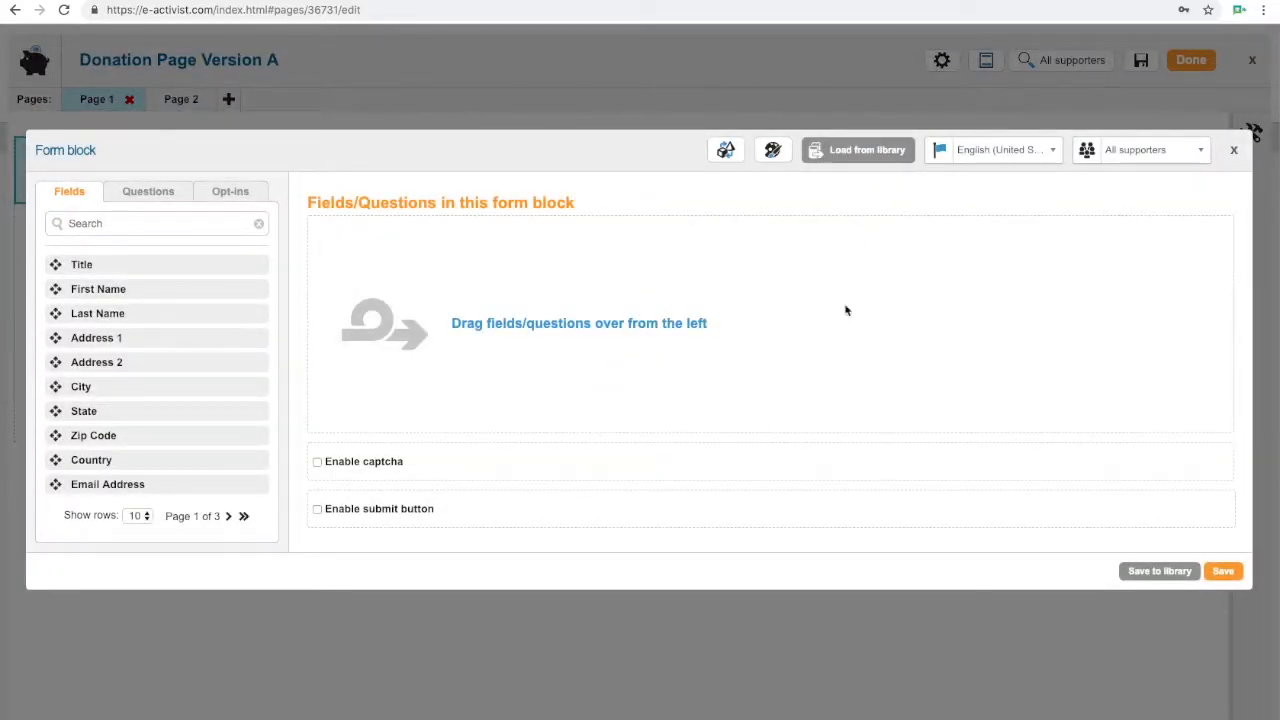
Step: Switch the form block to the Major Donors profile and back to All supporters, and save the block
left_click(1148, 162)
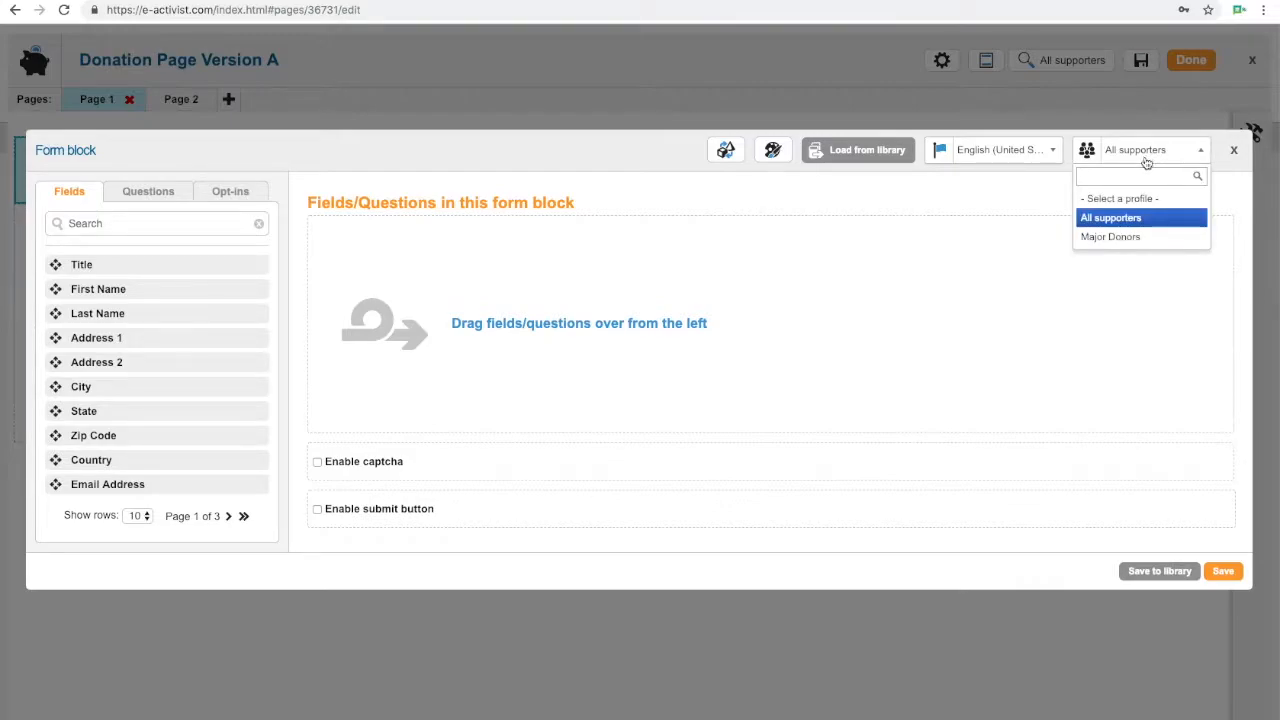
left_click(1136, 237)
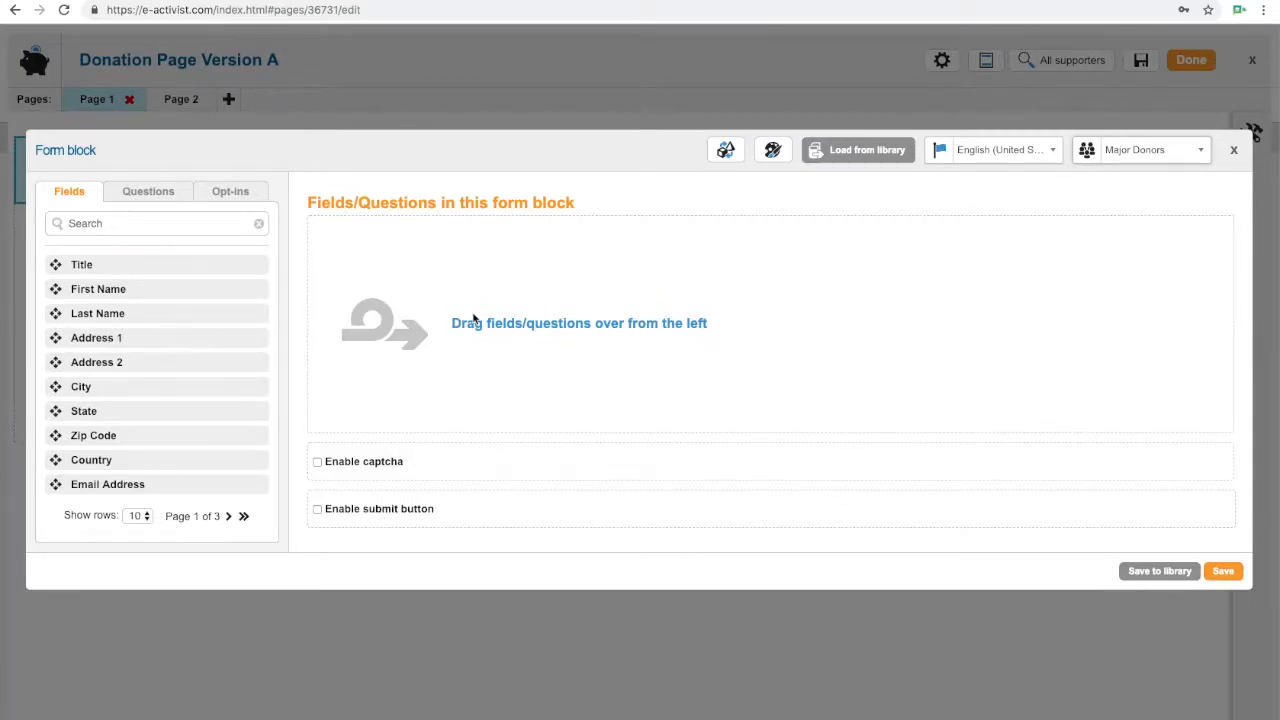
left_click(1137, 149)
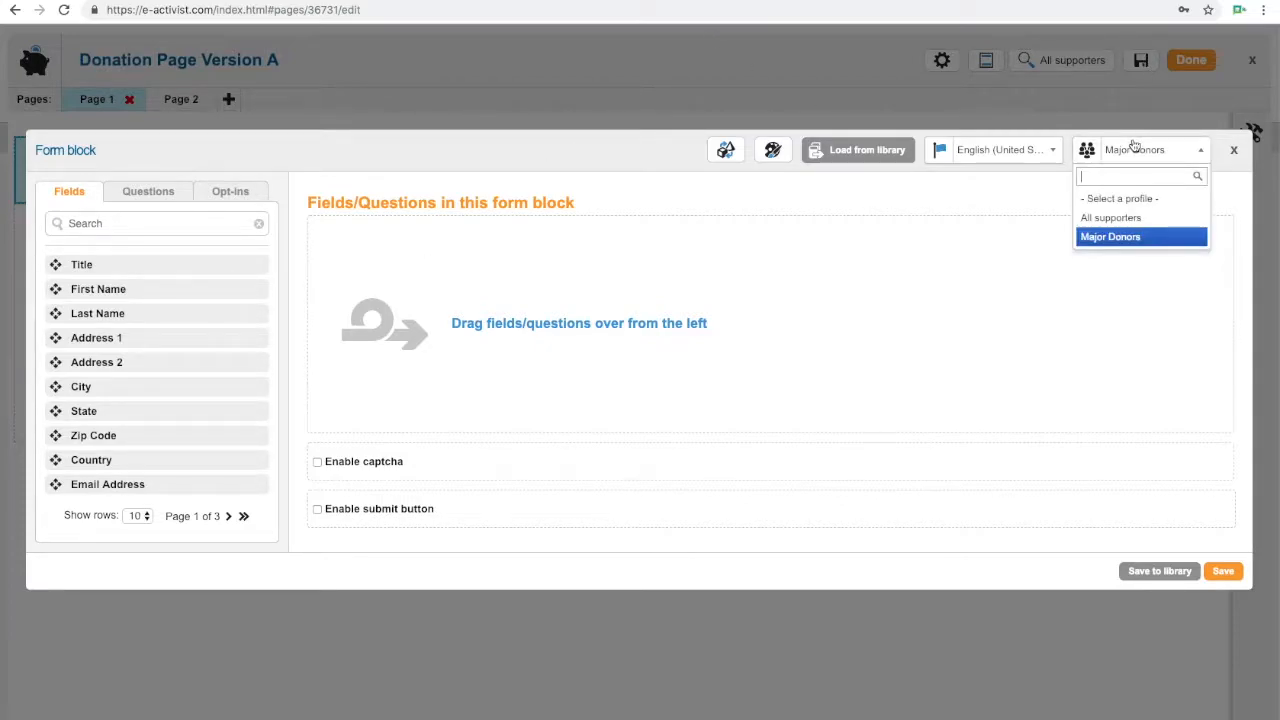
left_click(1126, 217)
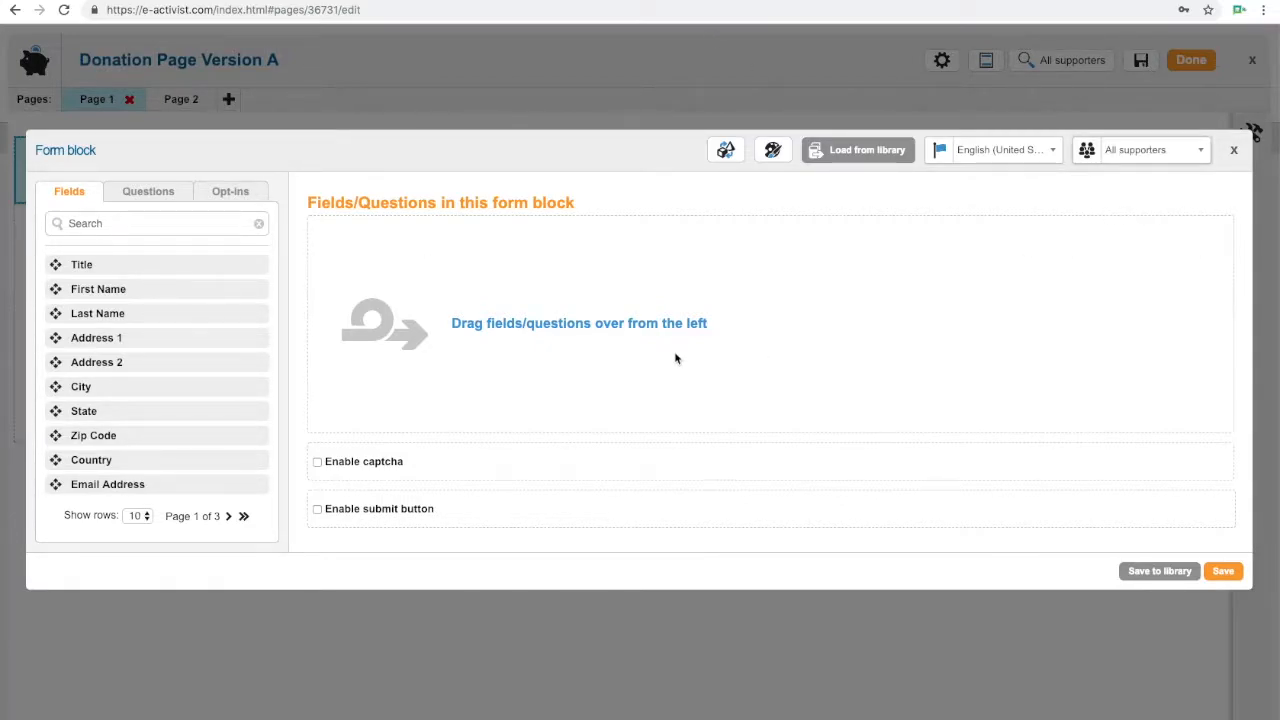
left_click(1216, 574)
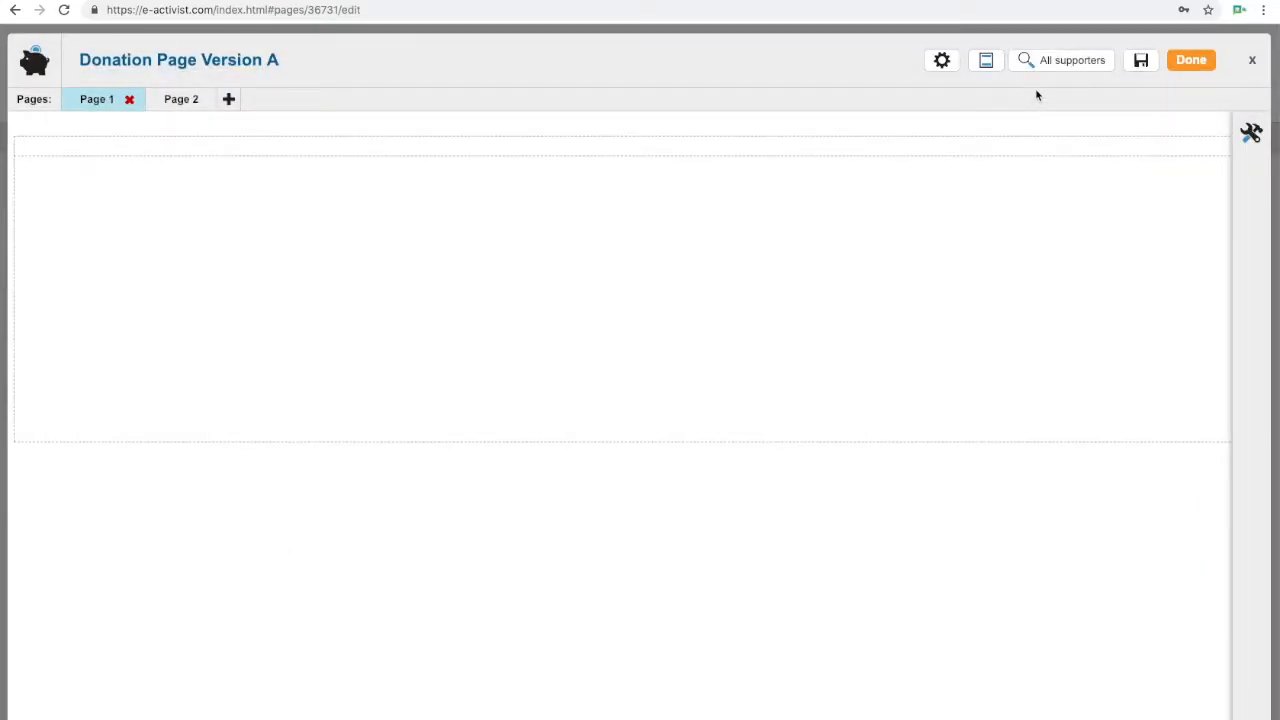
Step: Preview the donation page in the browser as the Major Donors profile
left_click(1020, 61)
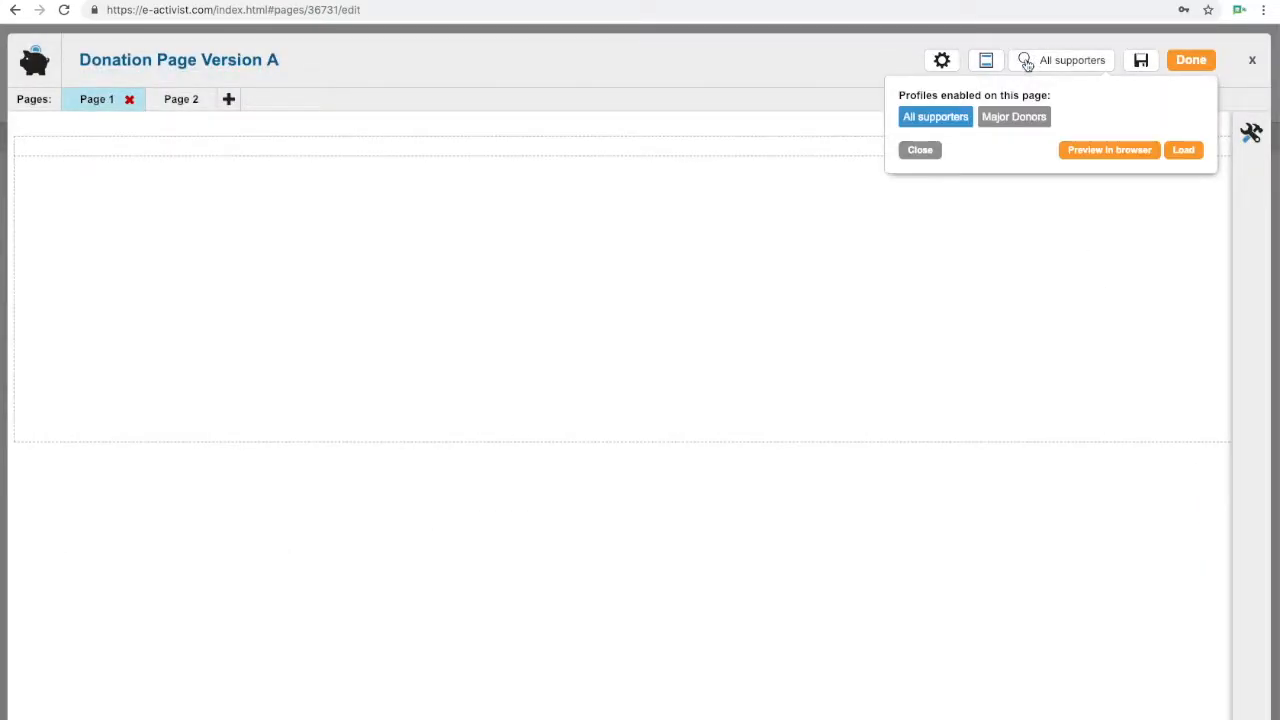
left_click(1015, 116)
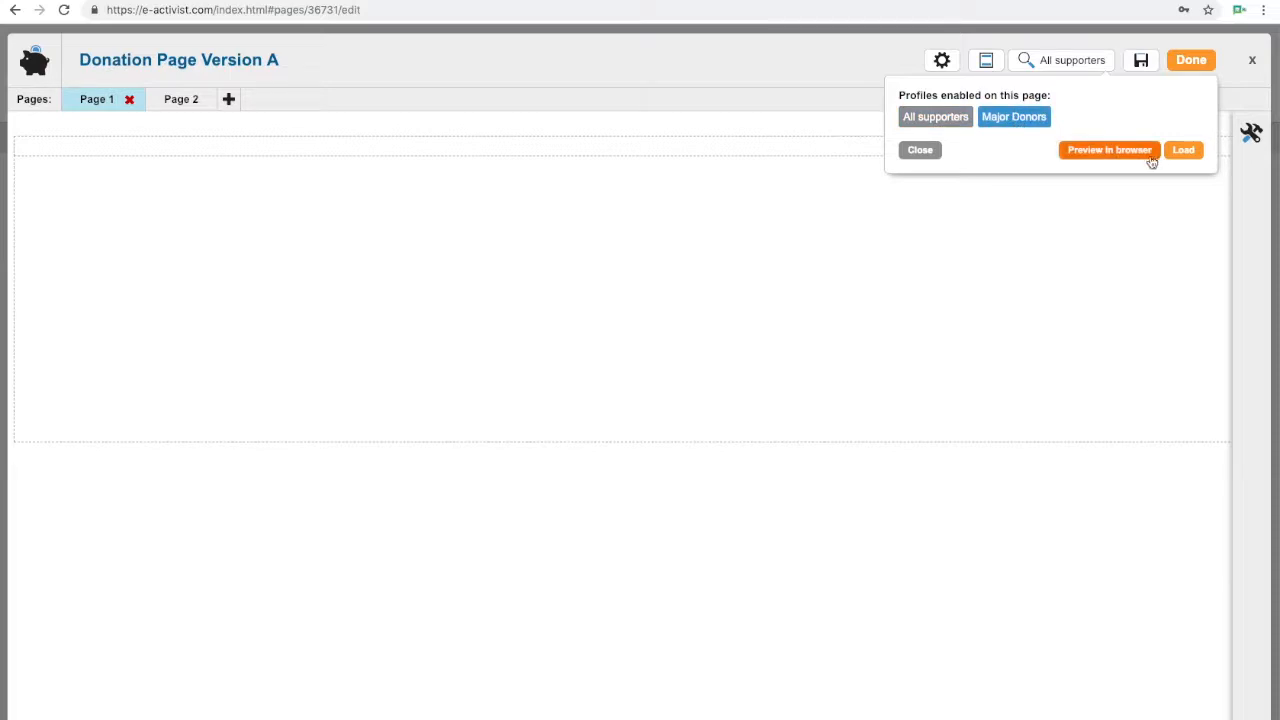
left_click(1110, 150)
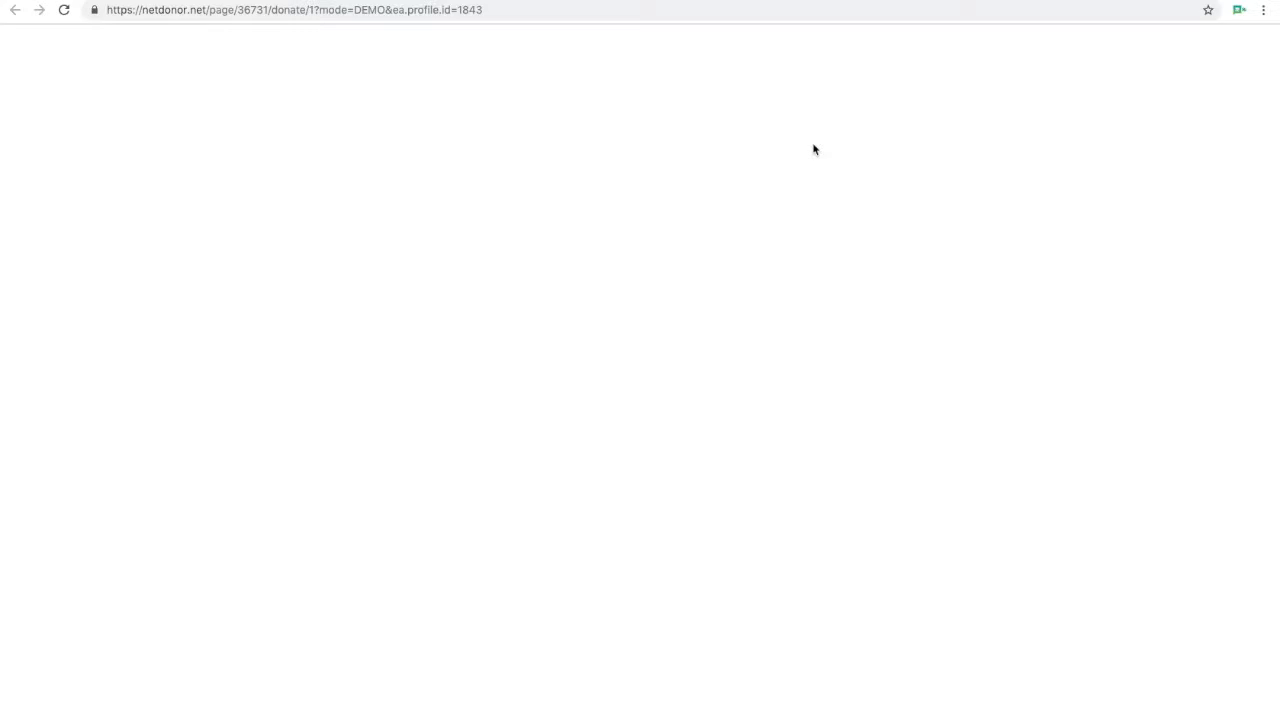
key("super+Tab")
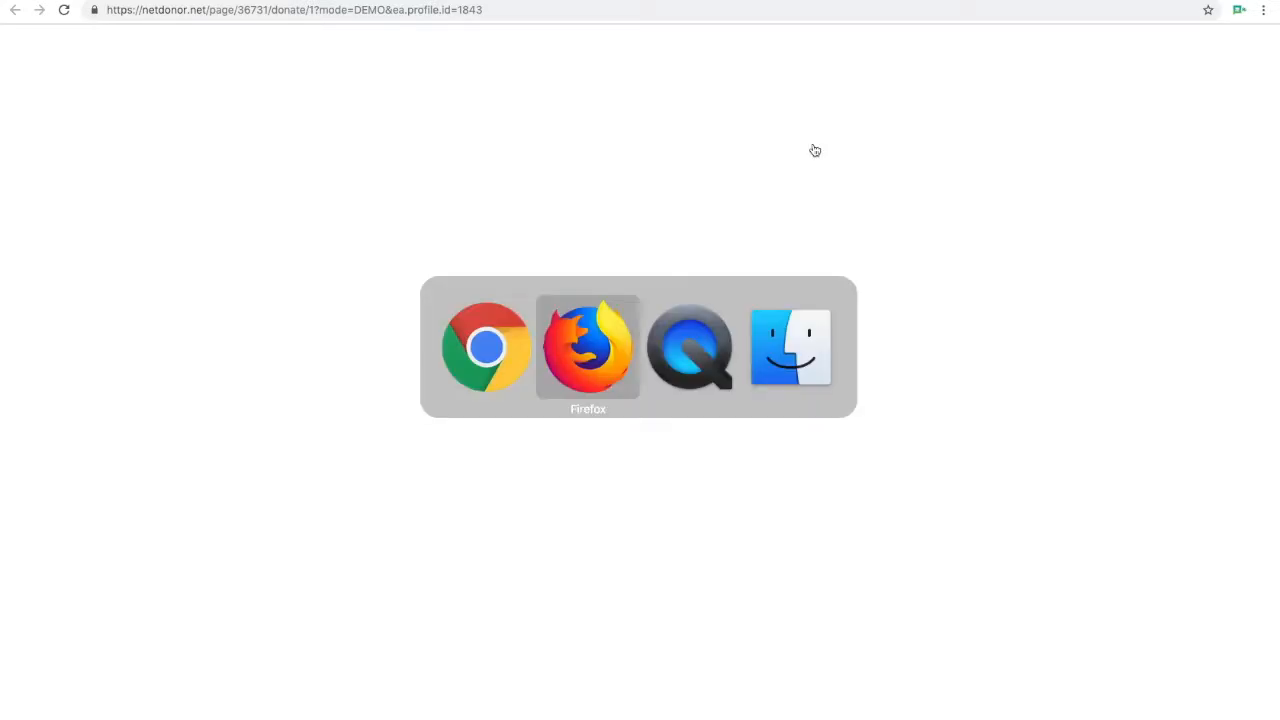